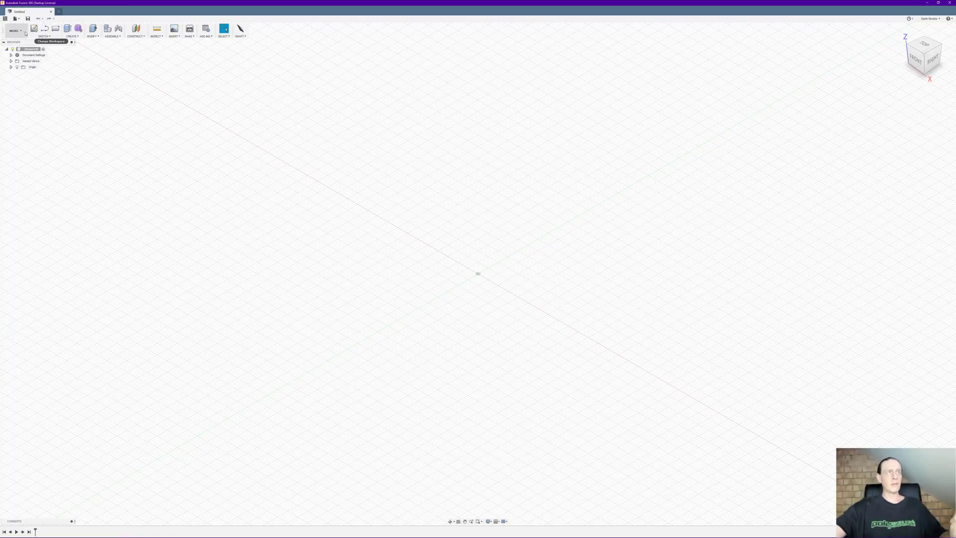
- Switch to the Patch workspace and start a new sketch on the front XZ plane
click(18, 31)
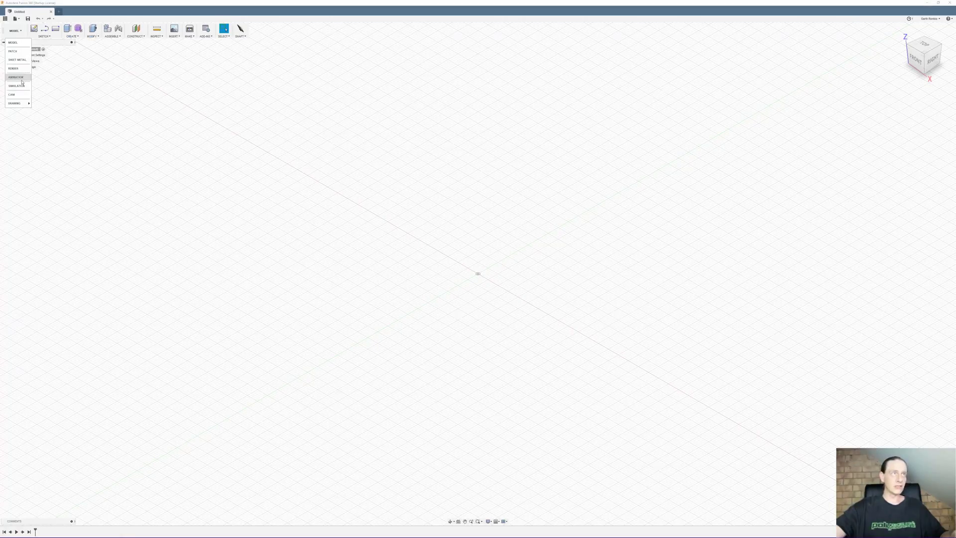
click(19, 52)
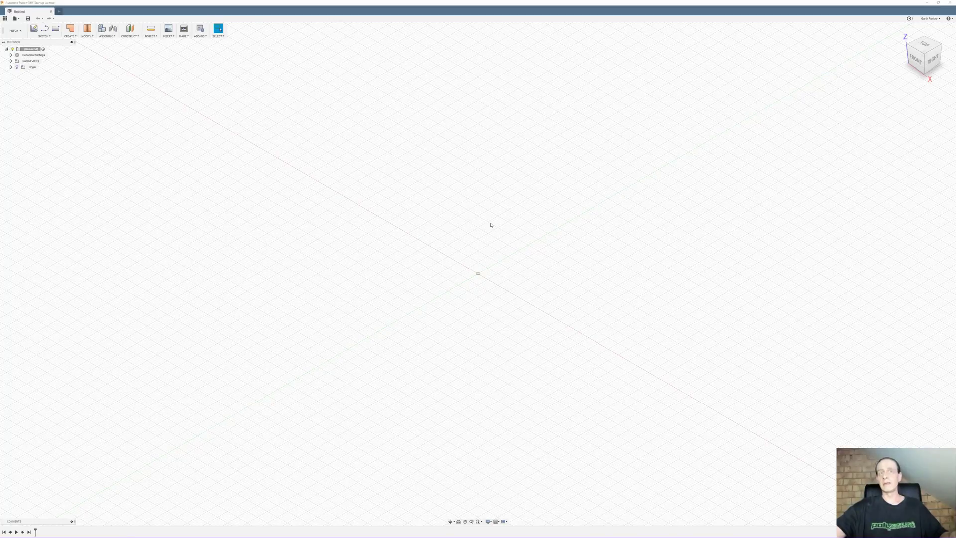
click(916, 60)
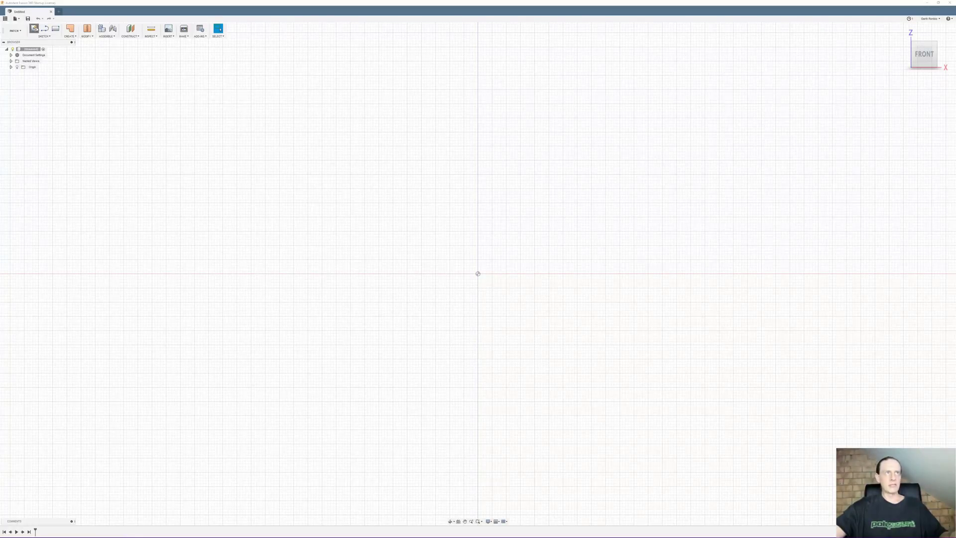
click(35, 28)
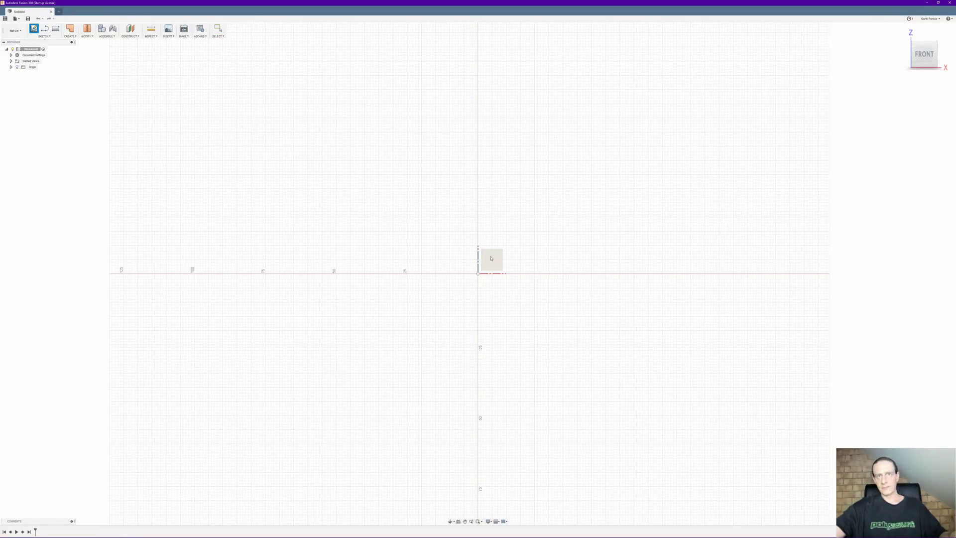
click(491, 258)
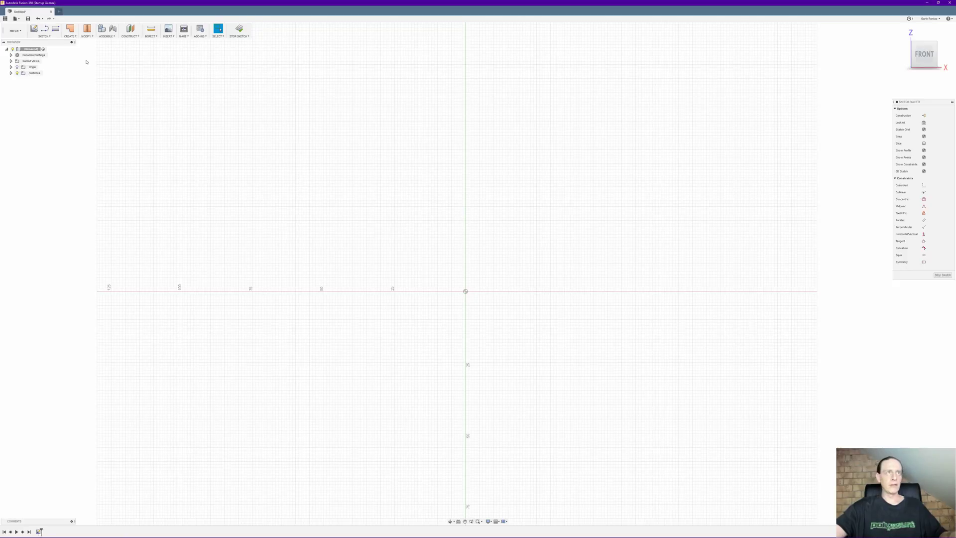
- Sketch a straight horizontal five-point spline about 95 mm long above the origin, and finish the sketch
click(44, 36)
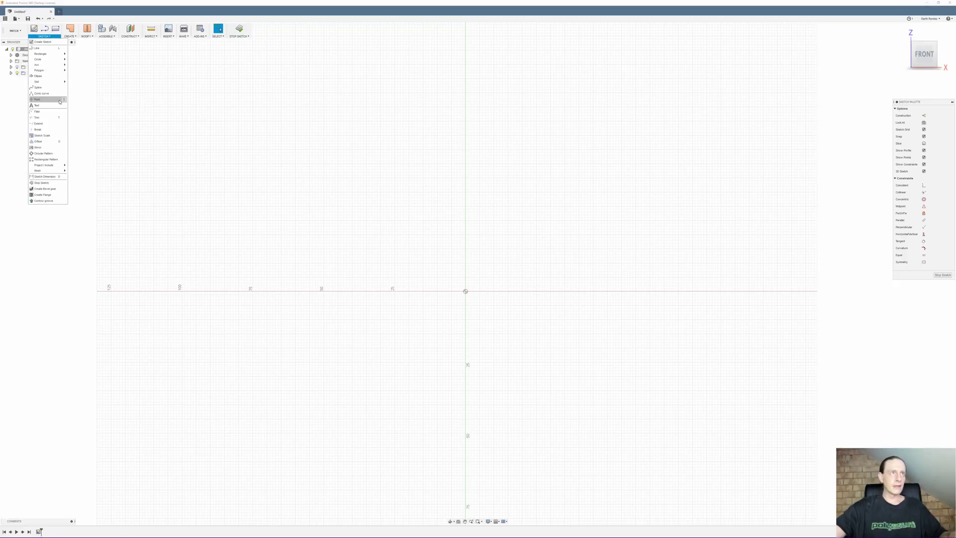
click(49, 87)
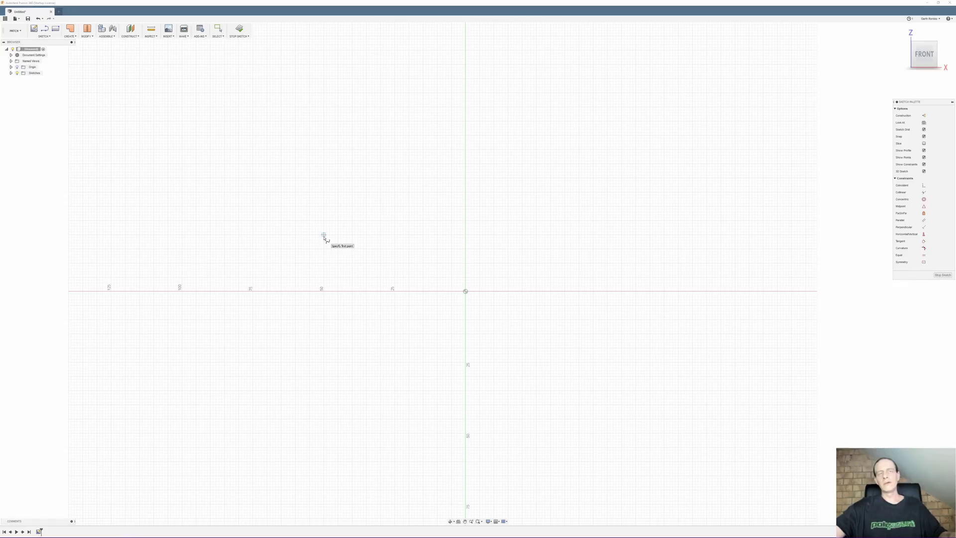
click(323, 235)
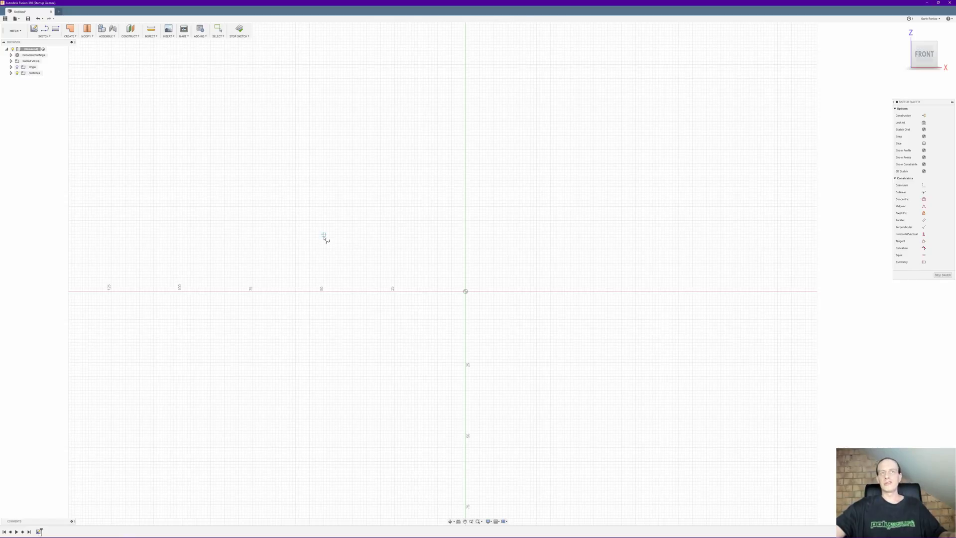
click(395, 234)
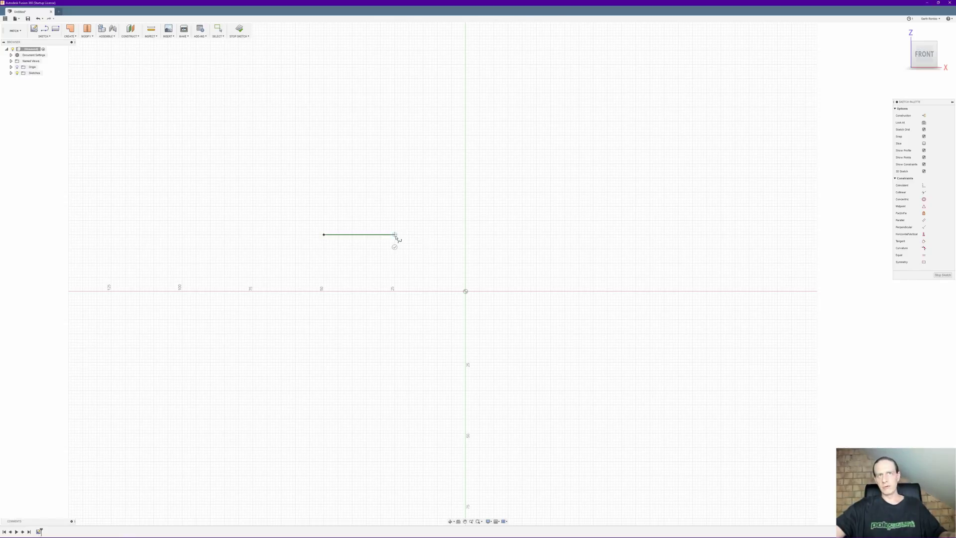
click(465, 235)
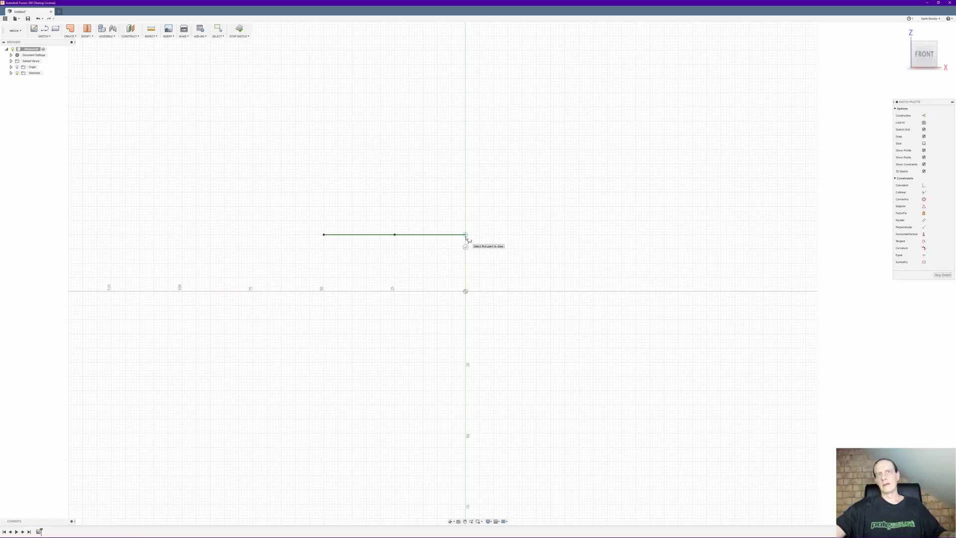
click(522, 234)
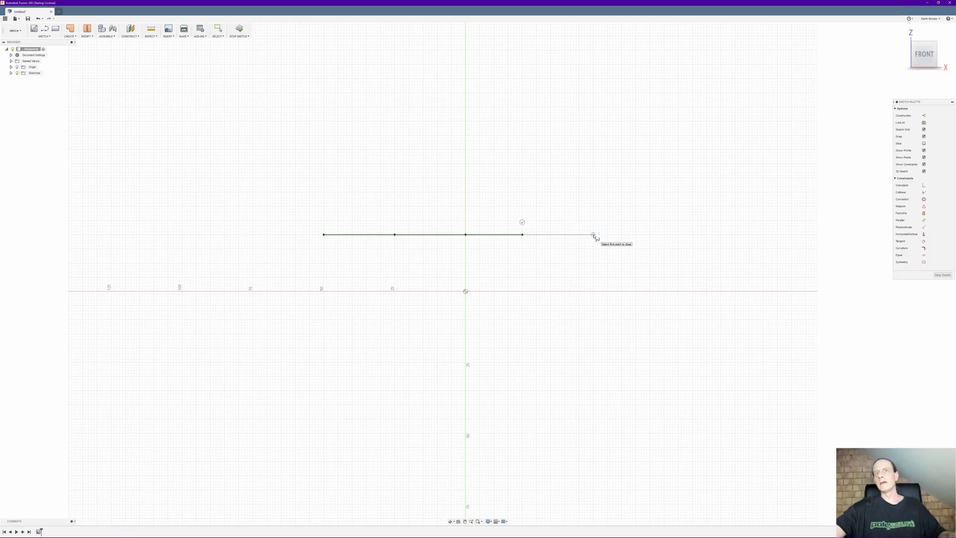
click(593, 234)
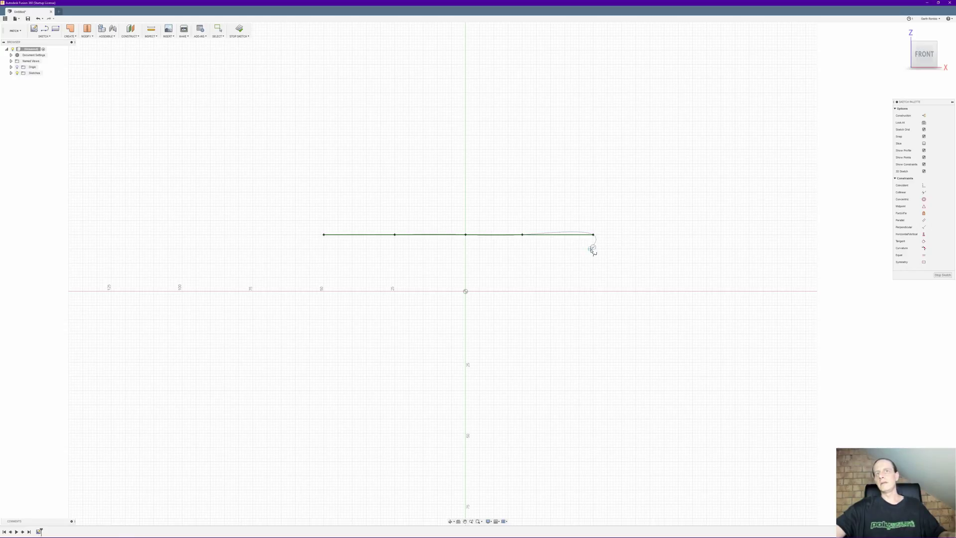
click(593, 247)
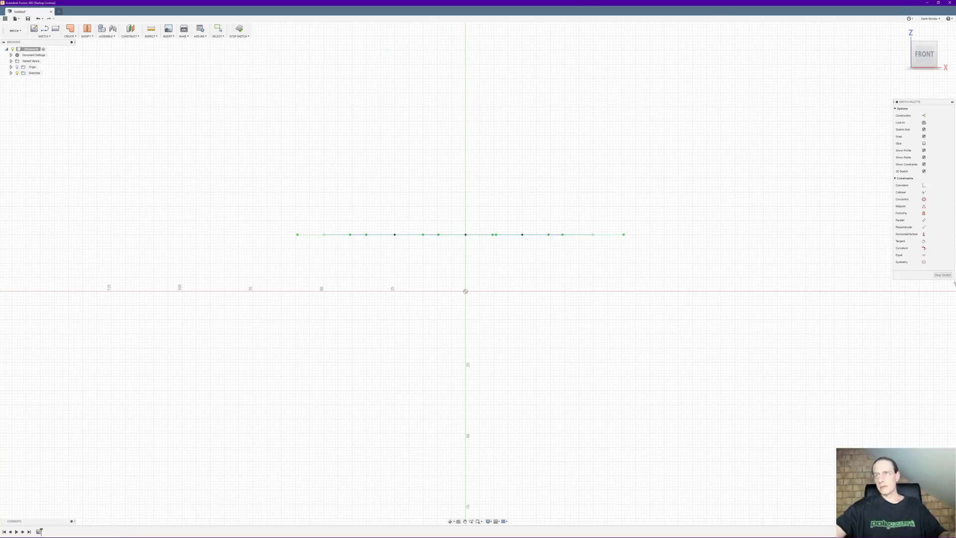
click(943, 275)
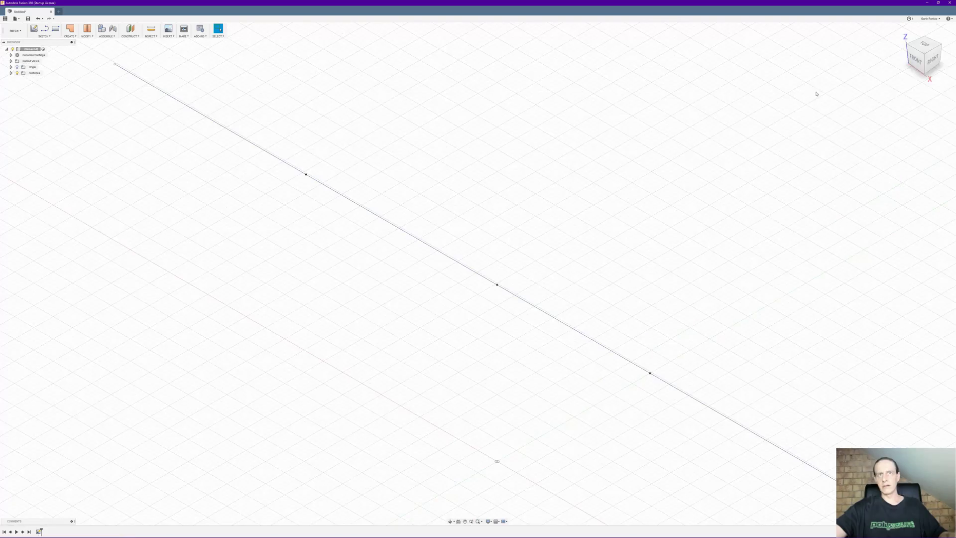
- Extrude the spline 30 mm to one side as a new surface body
scroll(468, 280, down, 5)
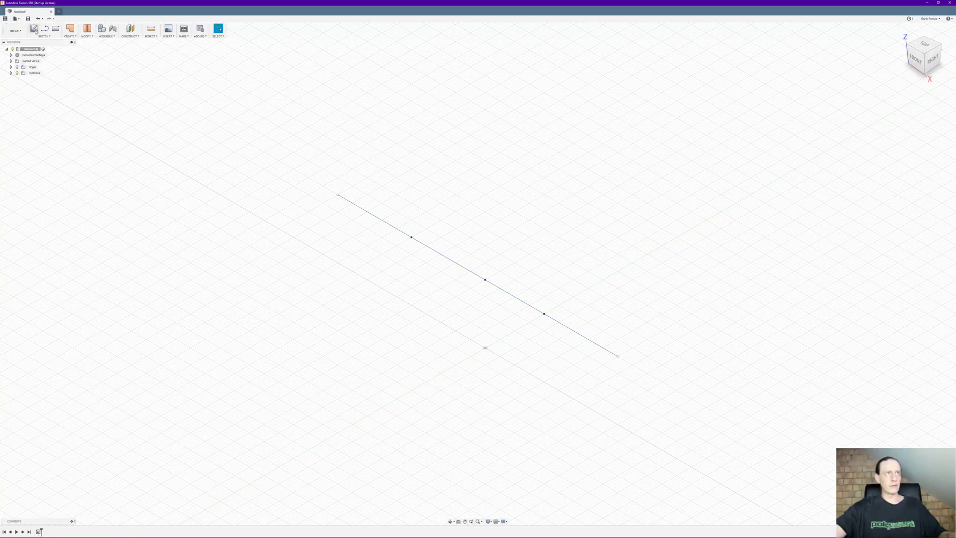
click(71, 36)
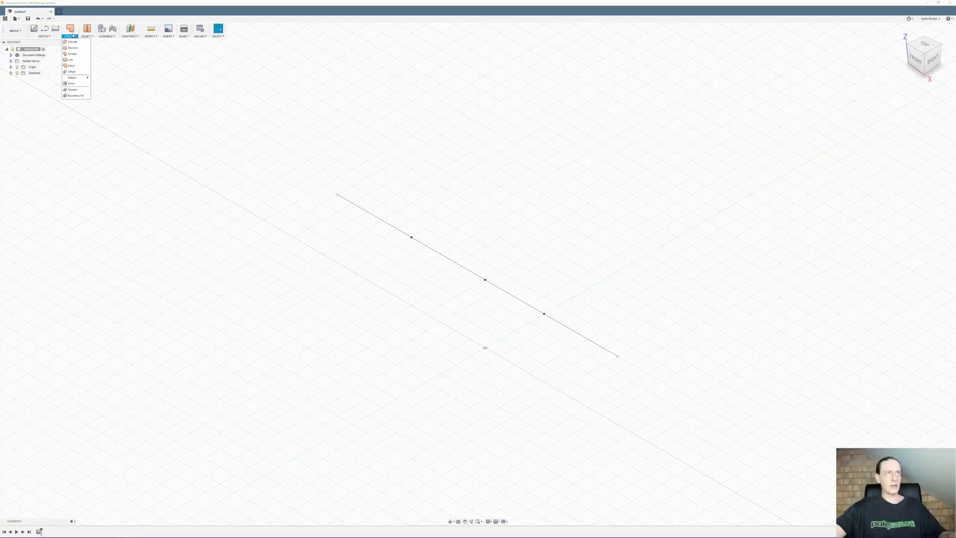
click(73, 42)
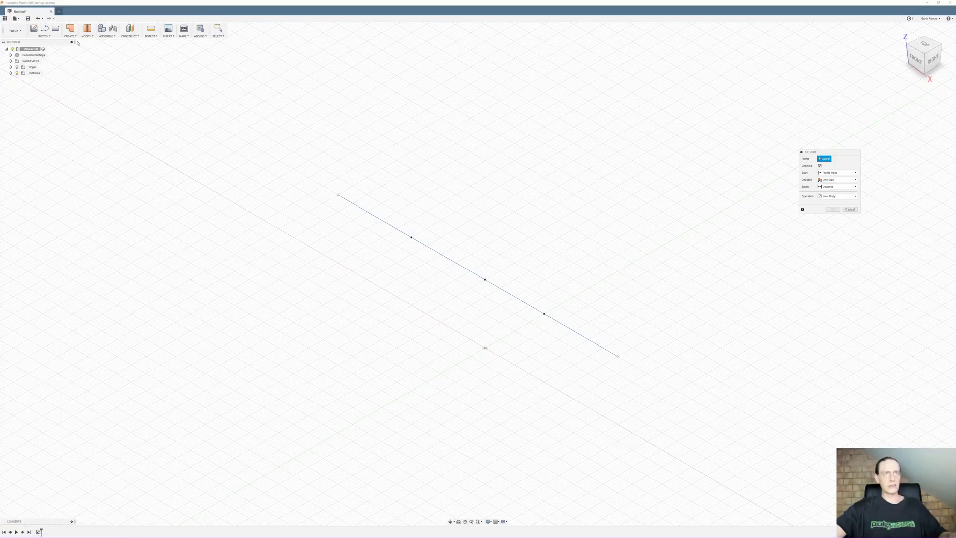
click(388, 224)
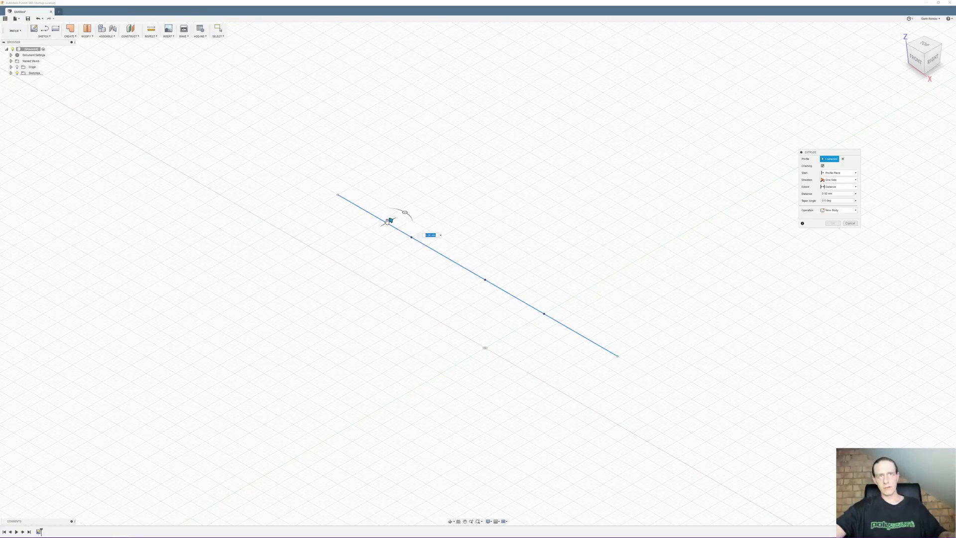
drag(390, 220, 470, 153)
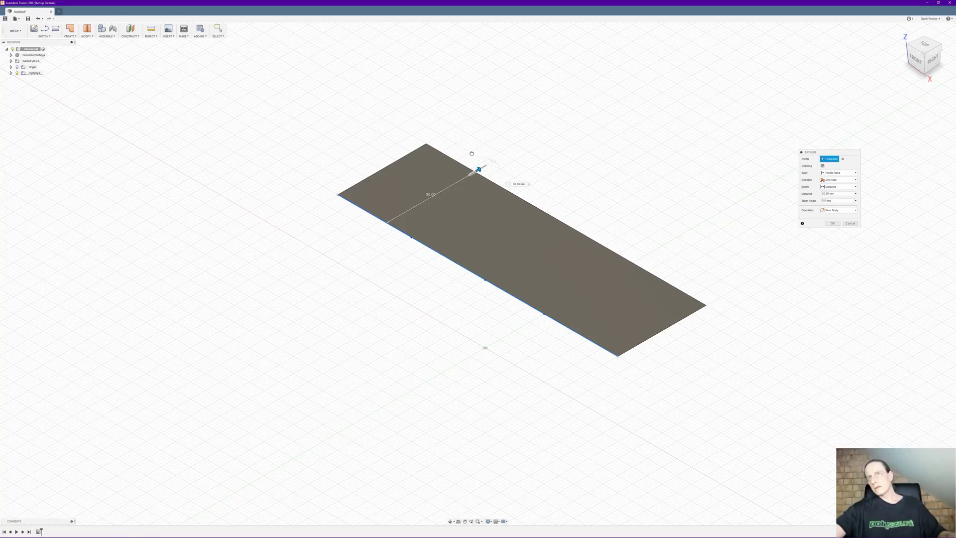
click(833, 223)
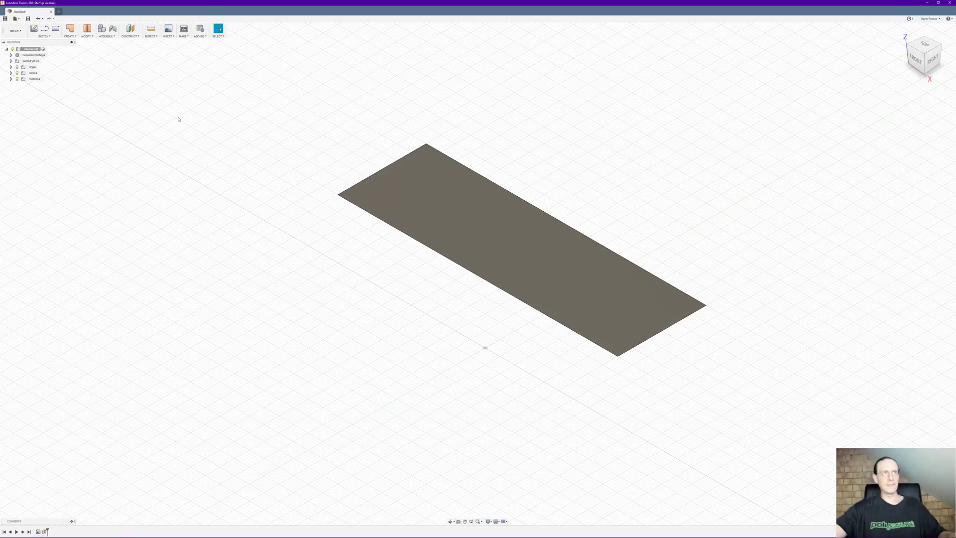
- Switch to the Model workspace and start a new sketch on the horizontal XY plane
click(23, 30)
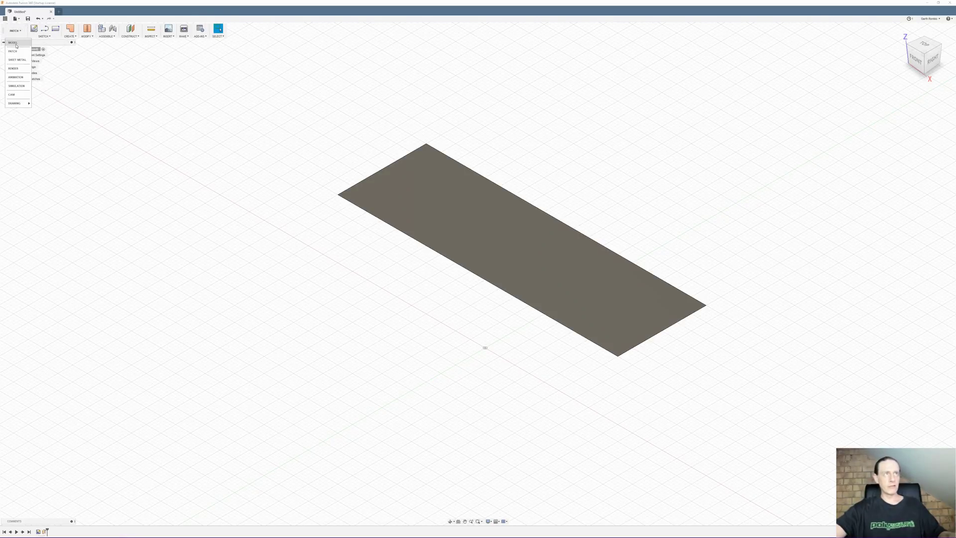
click(15, 44)
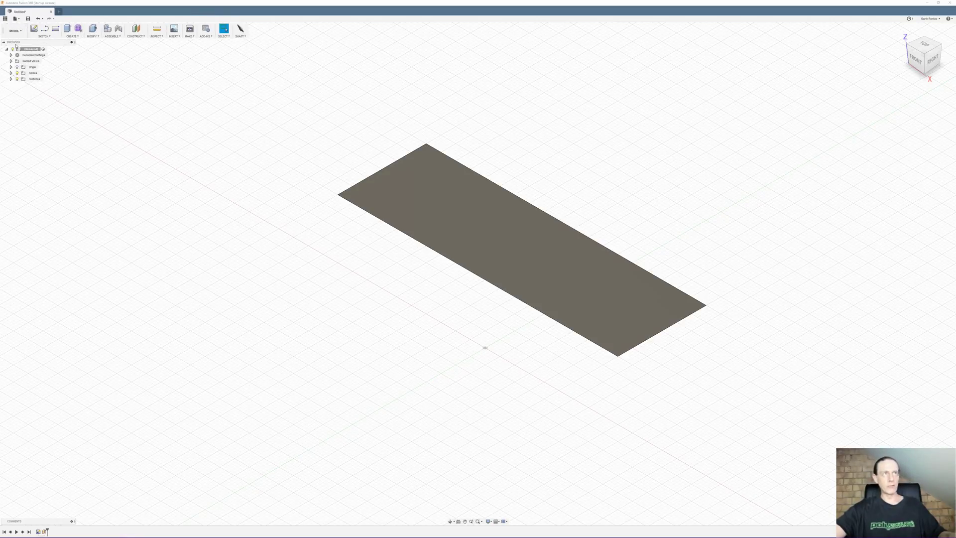
click(39, 36)
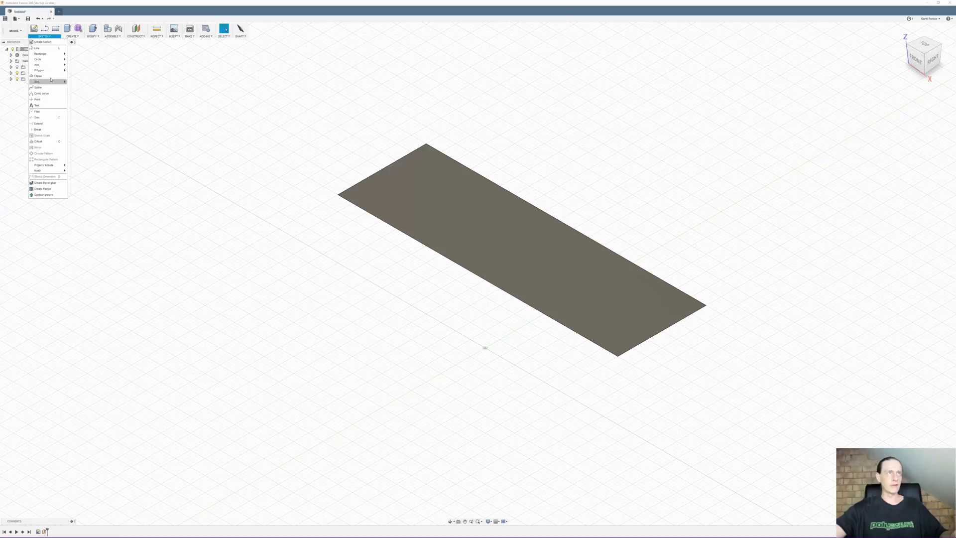
click(33, 29)
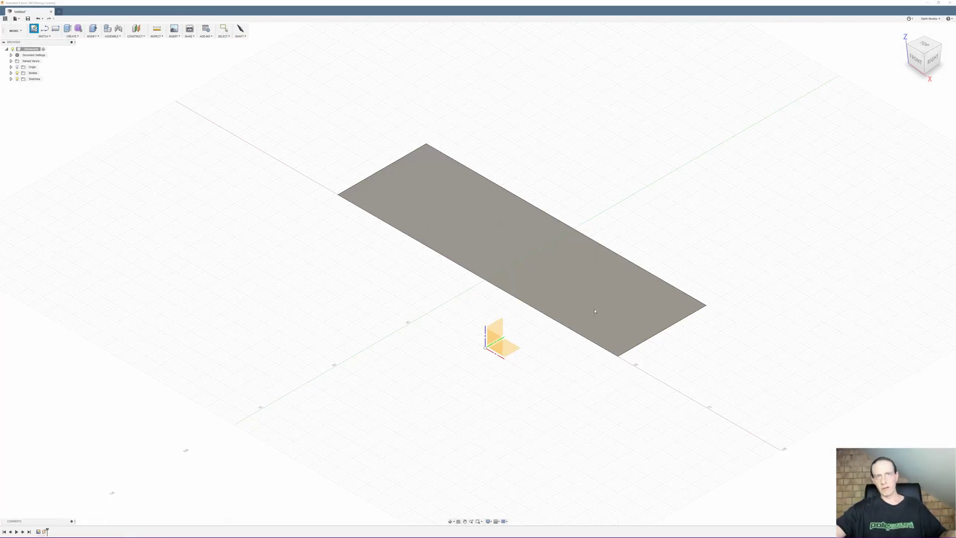
click(510, 349)
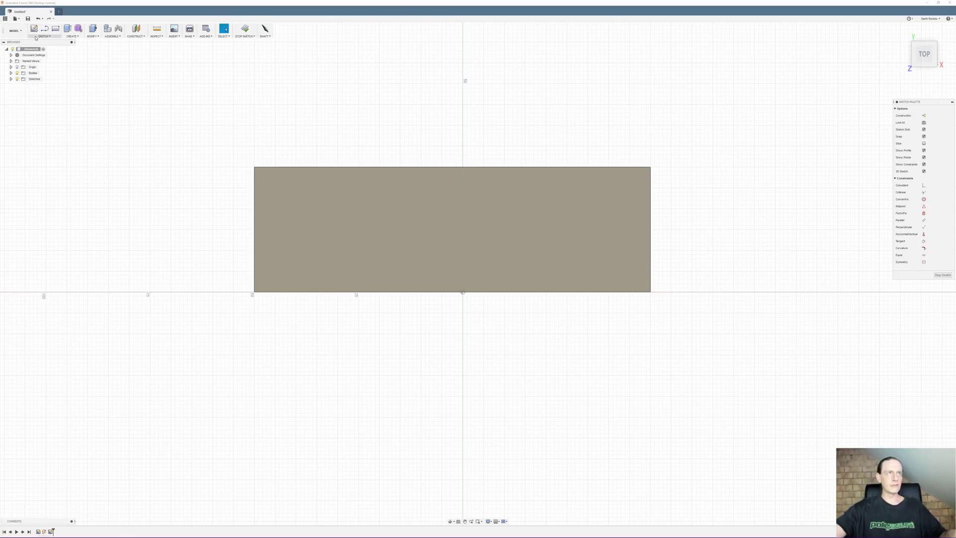
- Sketch an arched three-point spline about 50 mm wide from the surface's left edge, peaking near its upper edge, to the vertical axis
click(44, 36)
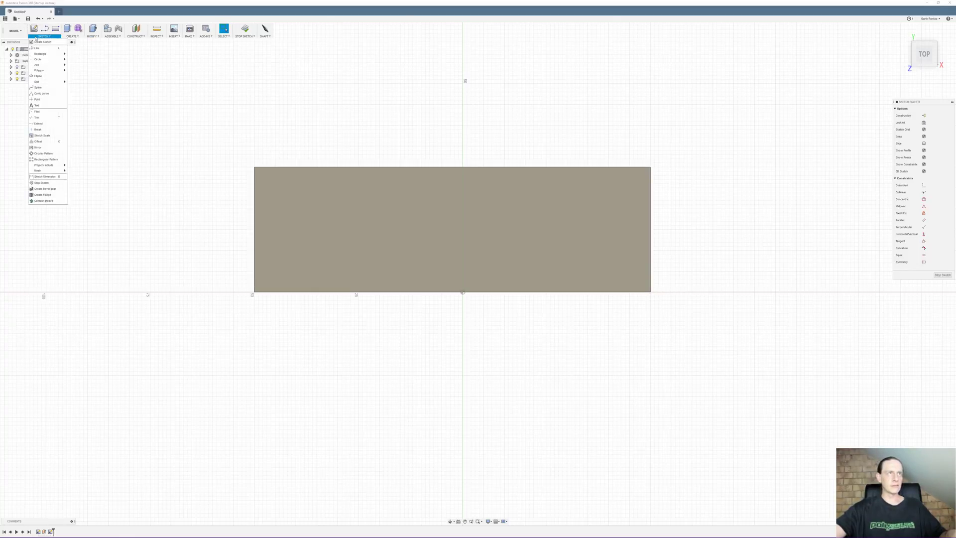
click(44, 88)
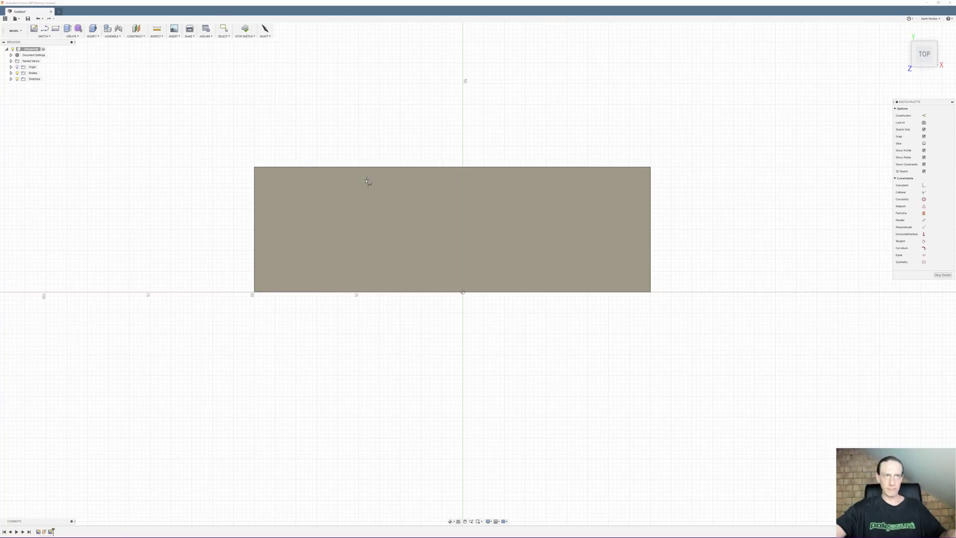
click(255, 209)
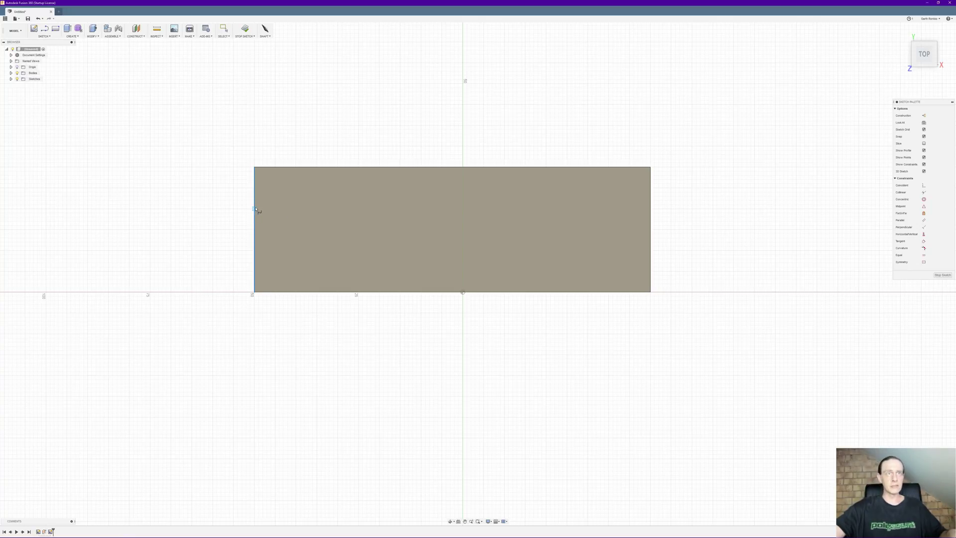
click(358, 171)
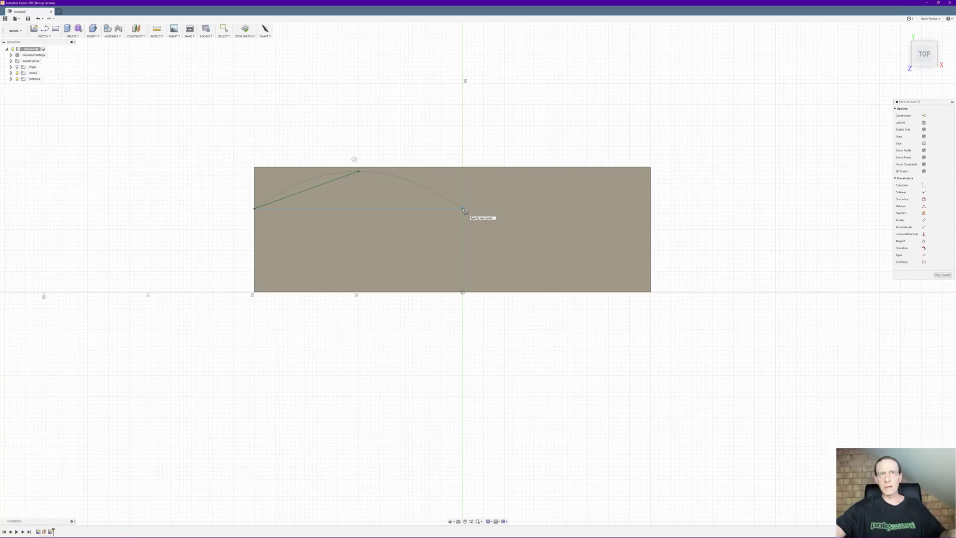
click(462, 210)
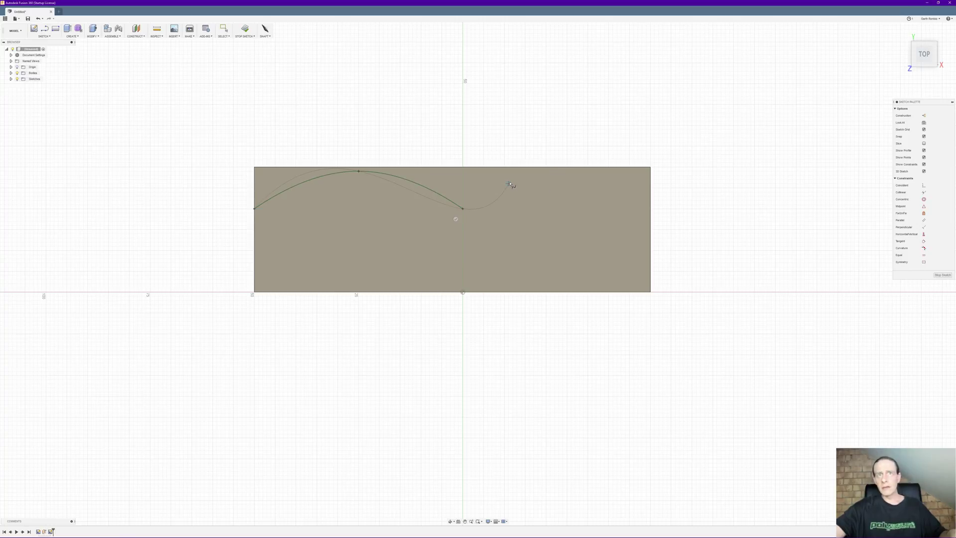
click(456, 219)
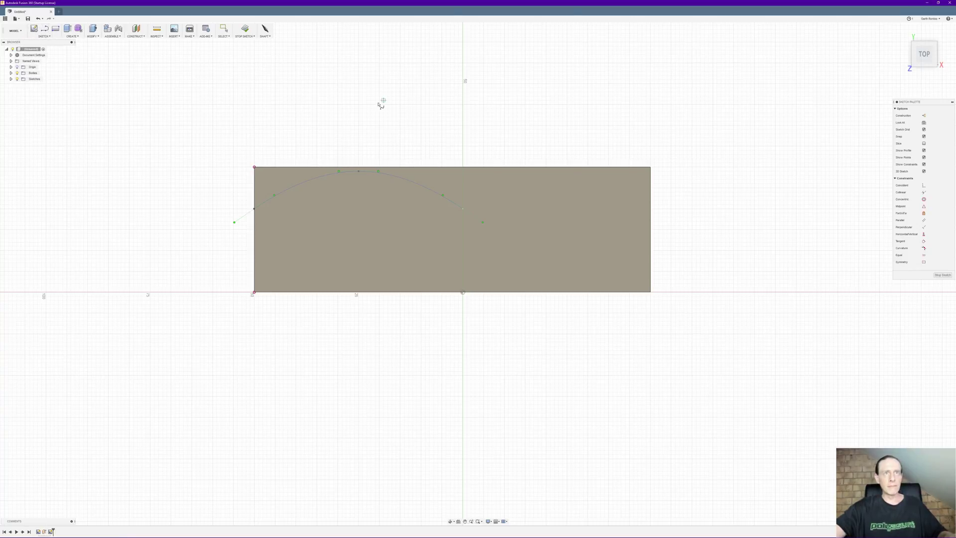
key(Escape)
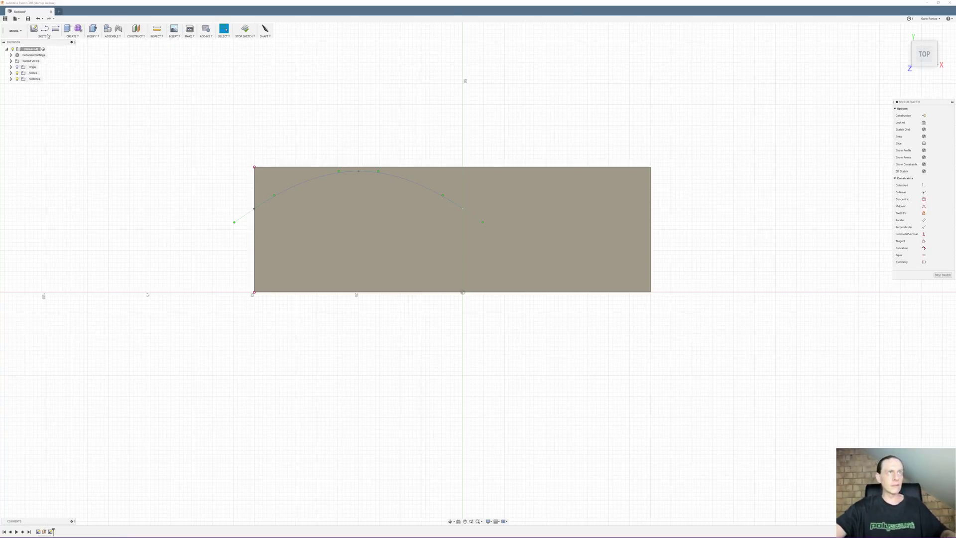
click(48, 36)
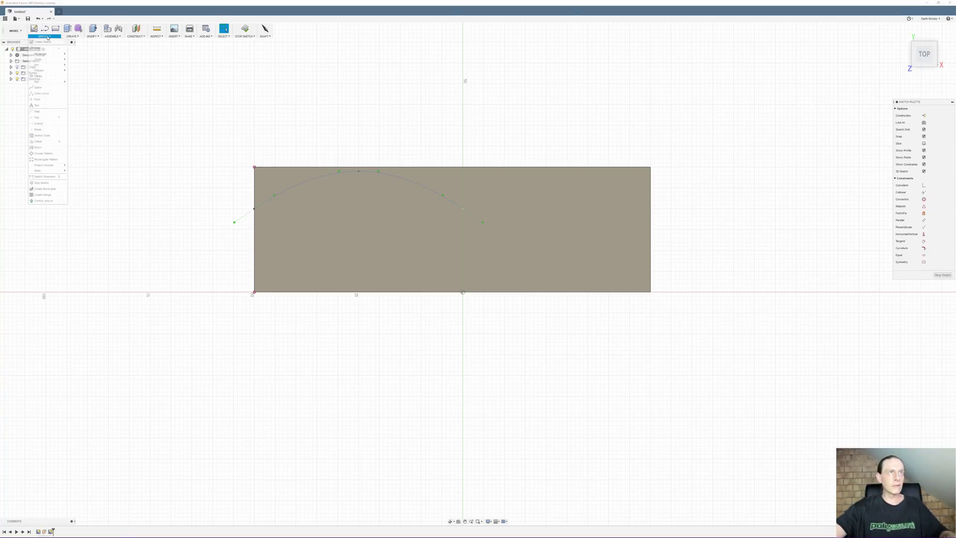
click(55, 147)
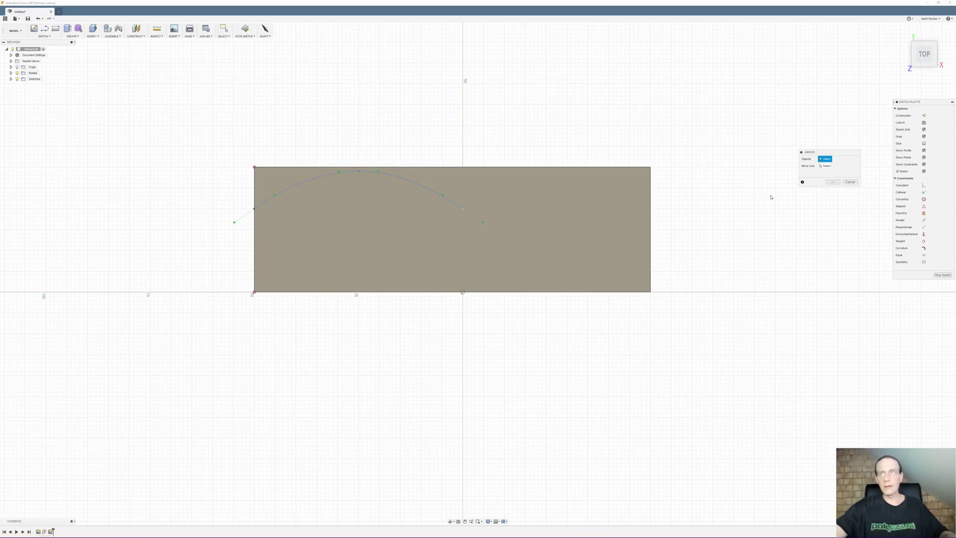
click(850, 183)
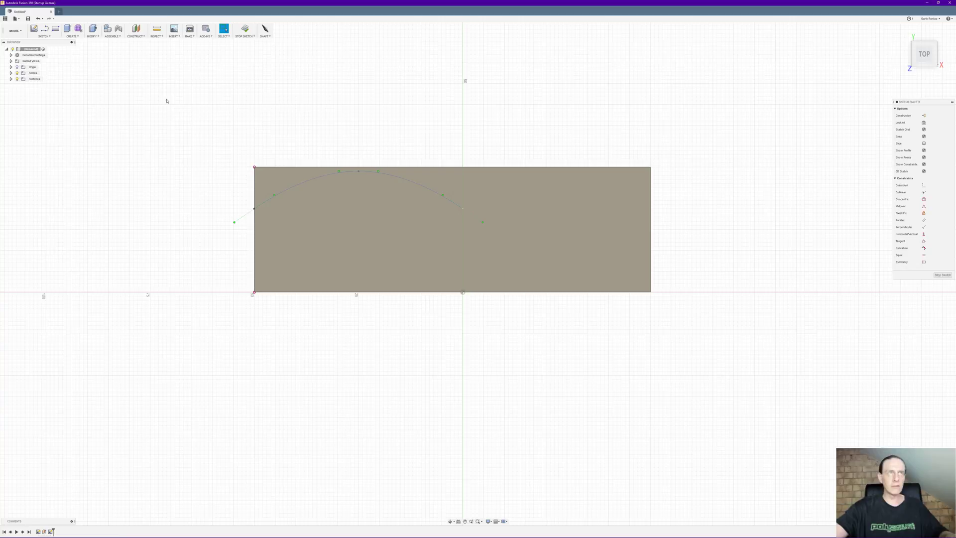
- Draw a horizontal construction line about 110 mm long across the surface at mid-height, extending past both side edges
click(44, 36)
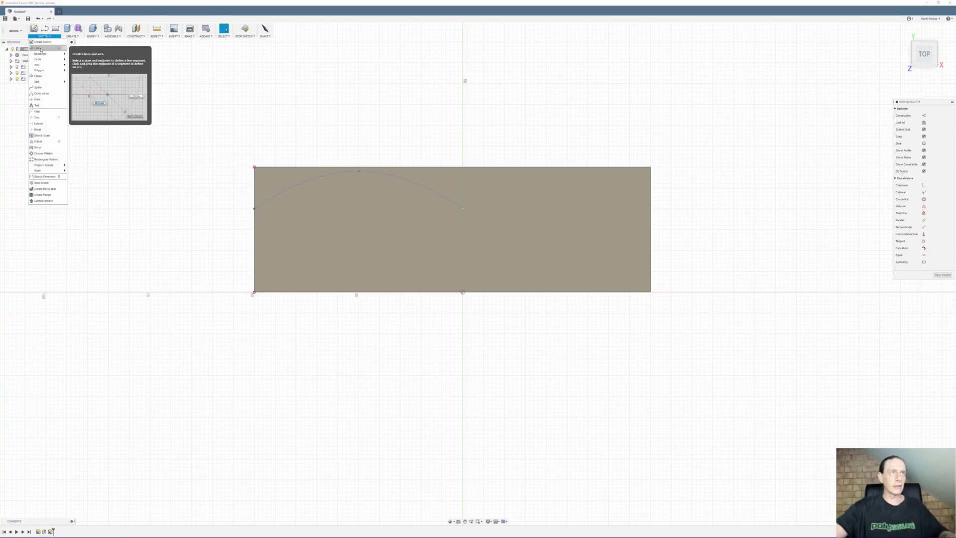
click(37, 48)
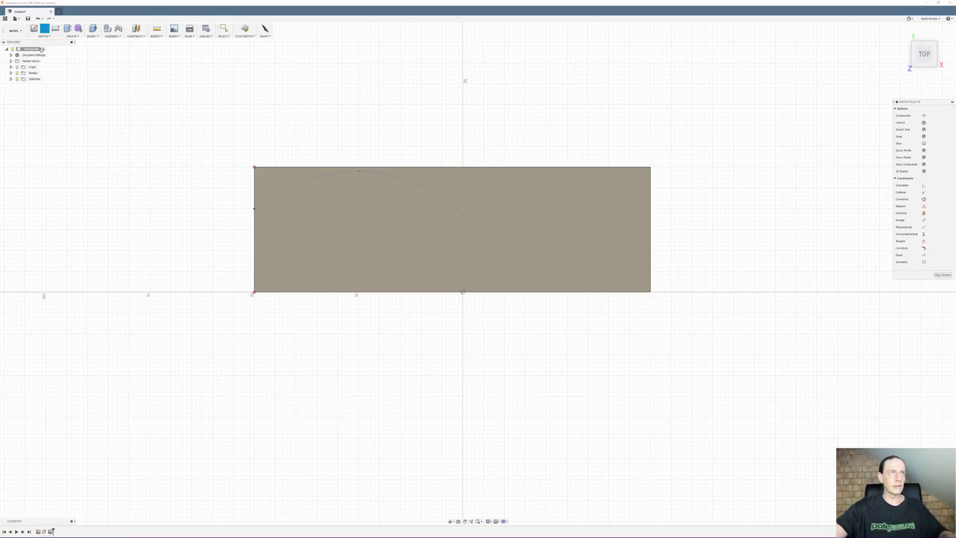
click(923, 115)
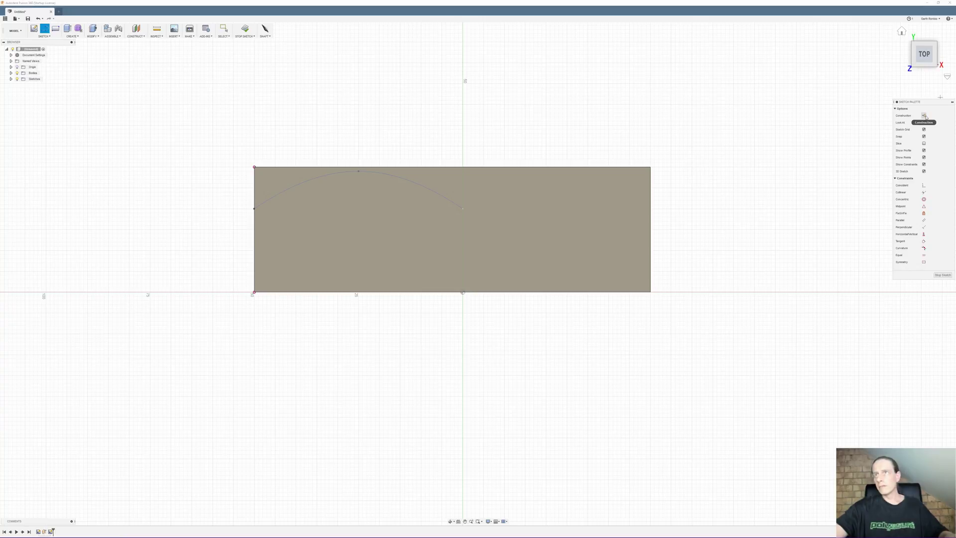
click(672, 230)
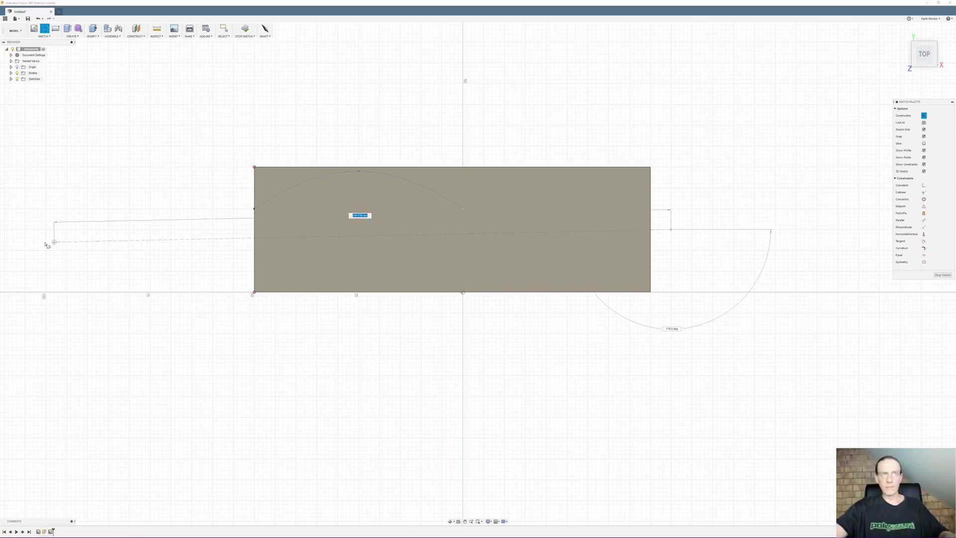
click(219, 229)
key(Escape)
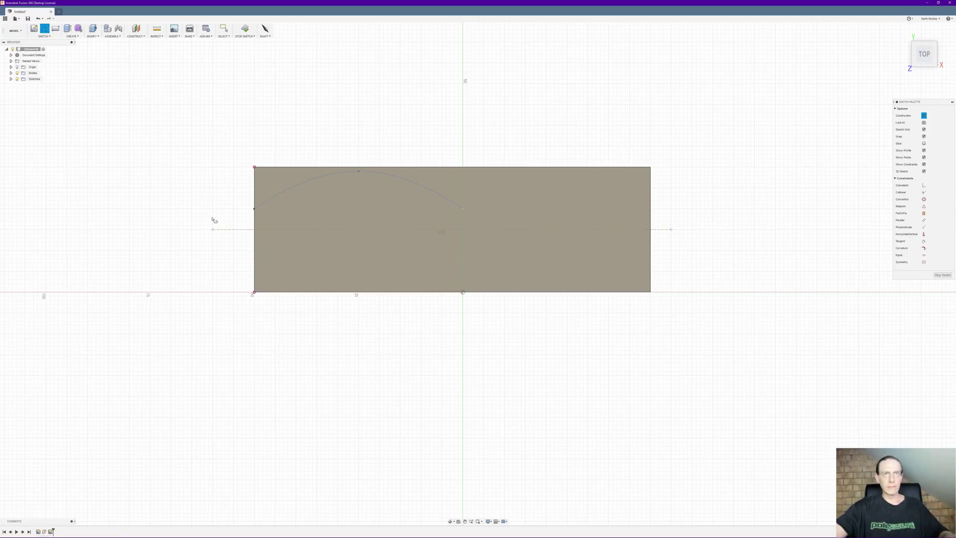
- Draw a vertical construction line about 60 mm long along the vertical axis, crossing the surface, and turn construction mode off
click(462, 126)
click(462, 375)
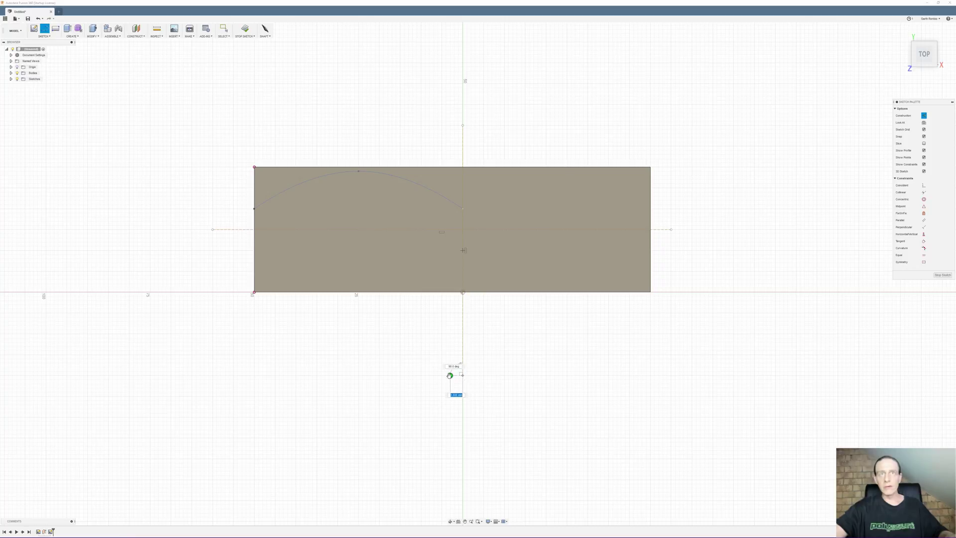
click(450, 375)
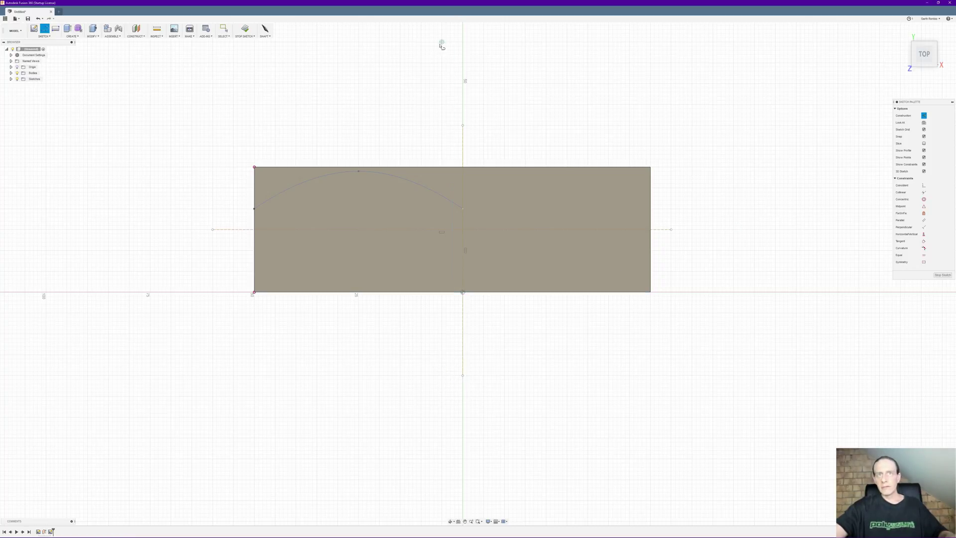
click(924, 116)
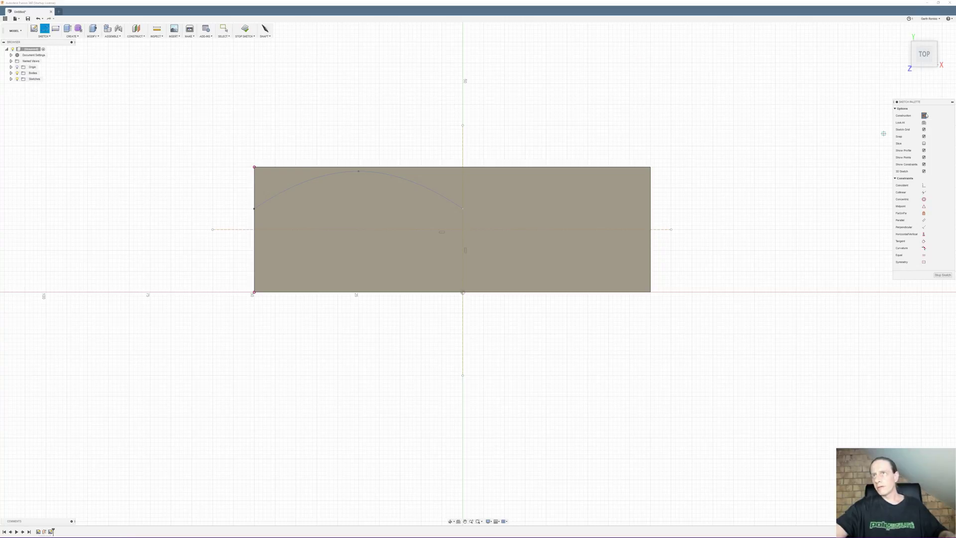
- Mirror the arched spline about the horizontal construction line
click(45, 36)
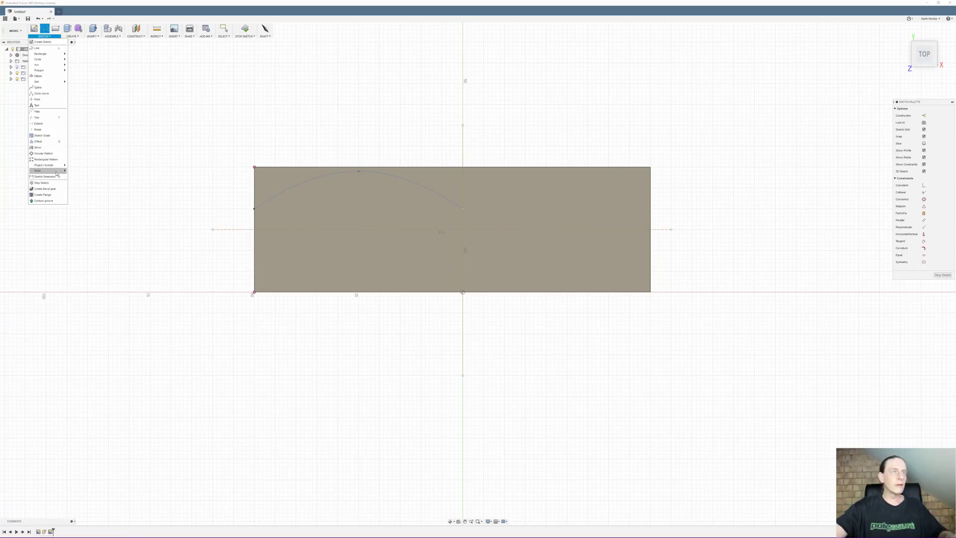
mouse_move(56, 172)
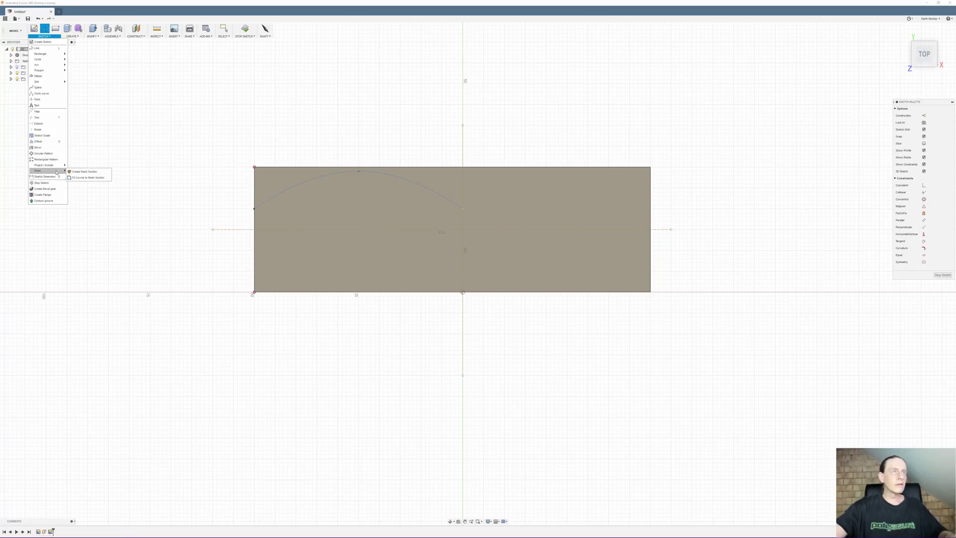
click(38, 147)
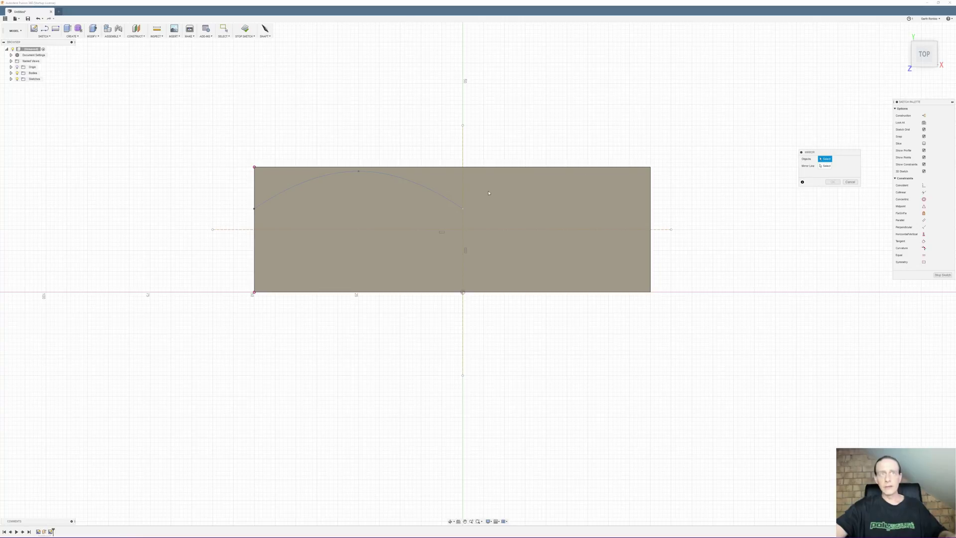
click(289, 191)
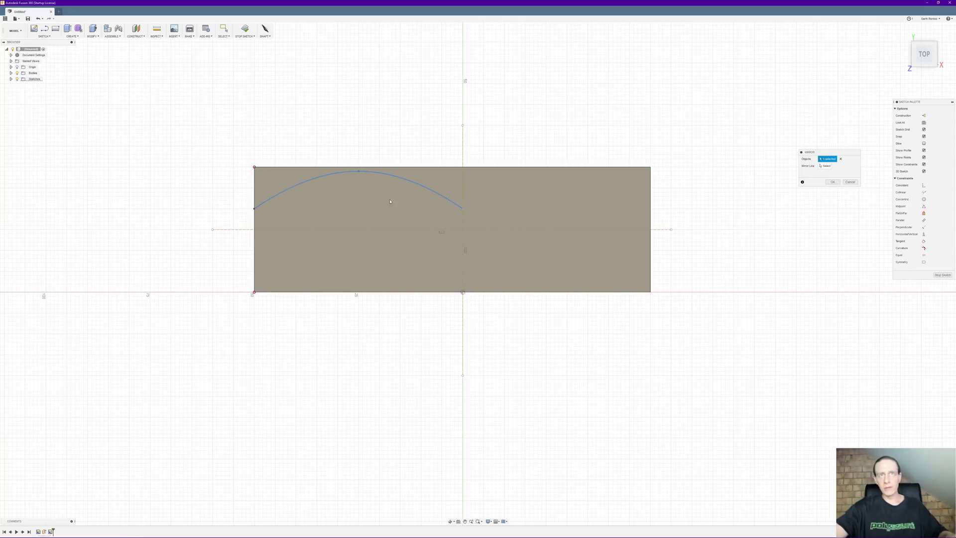
click(824, 166)
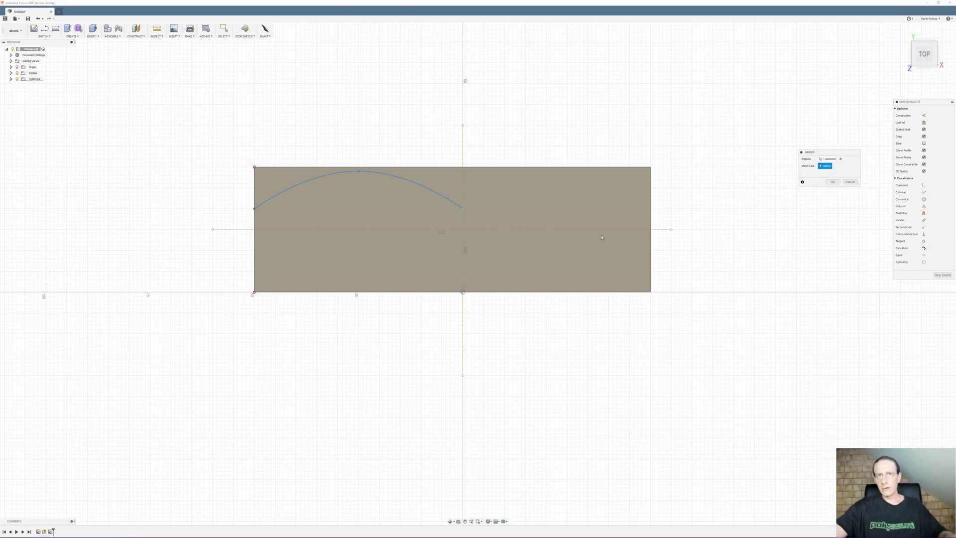
click(551, 231)
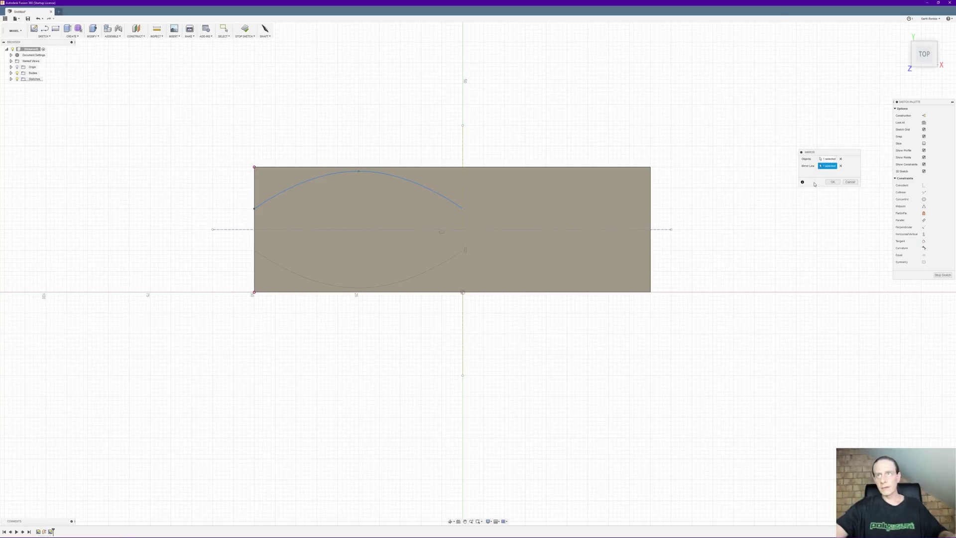
click(832, 182)
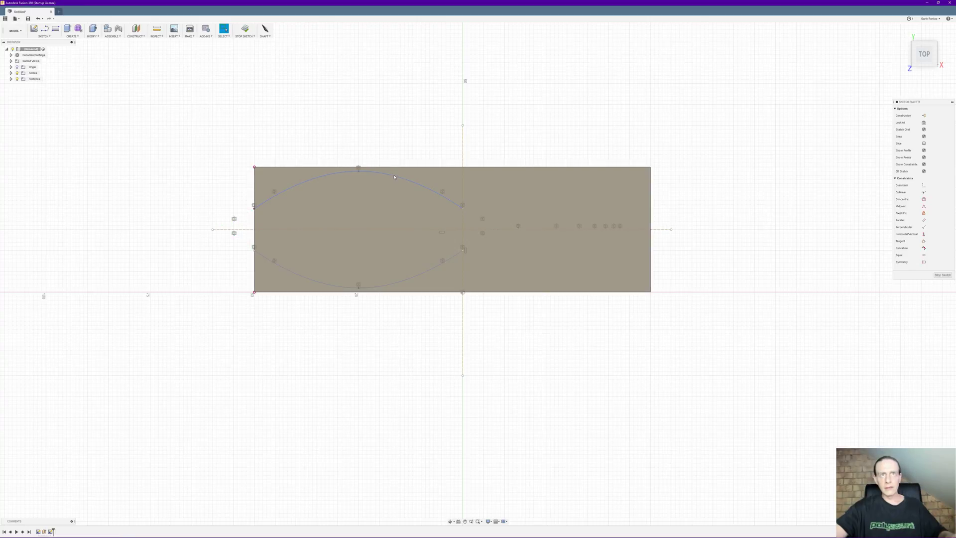
- Mirror the upper and lower splines together about the vertical construction line
click(394, 176)
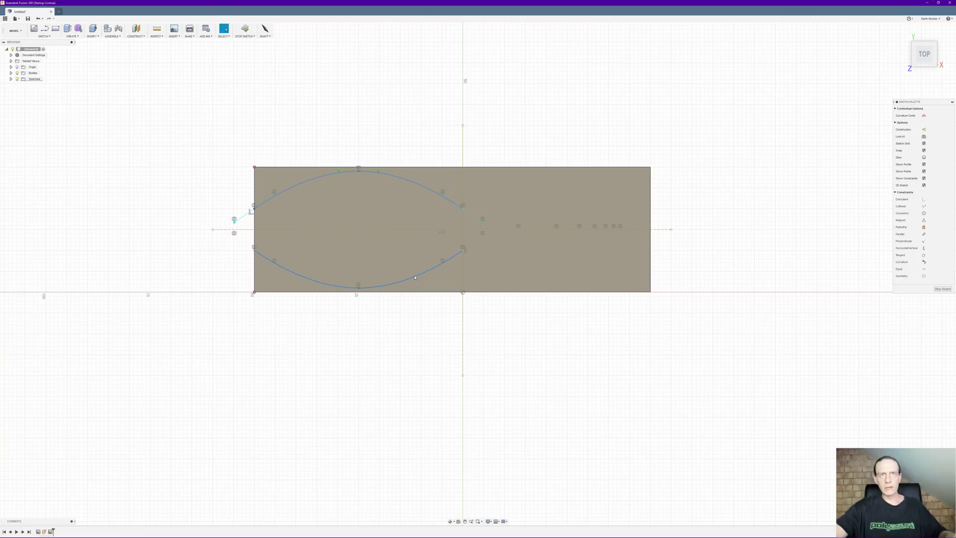
click(45, 37)
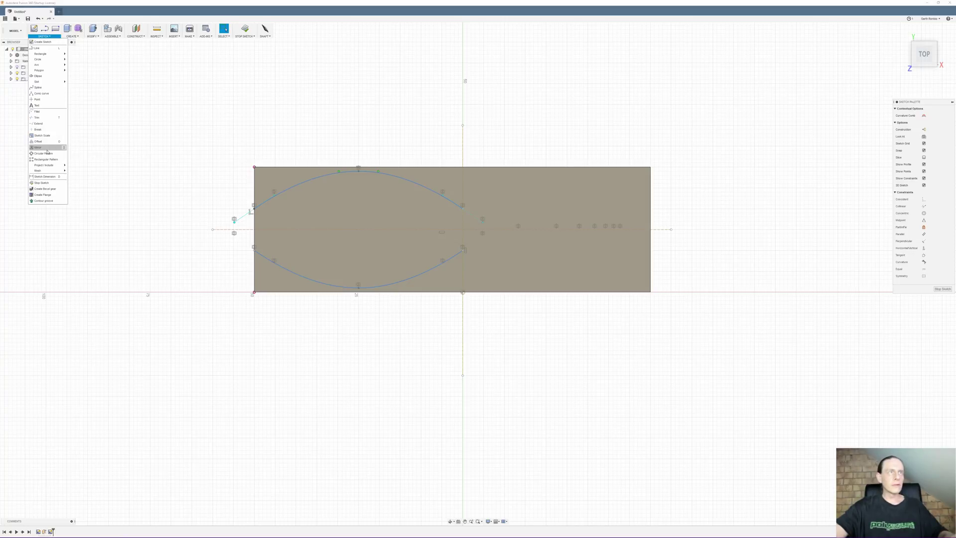
click(47, 148)
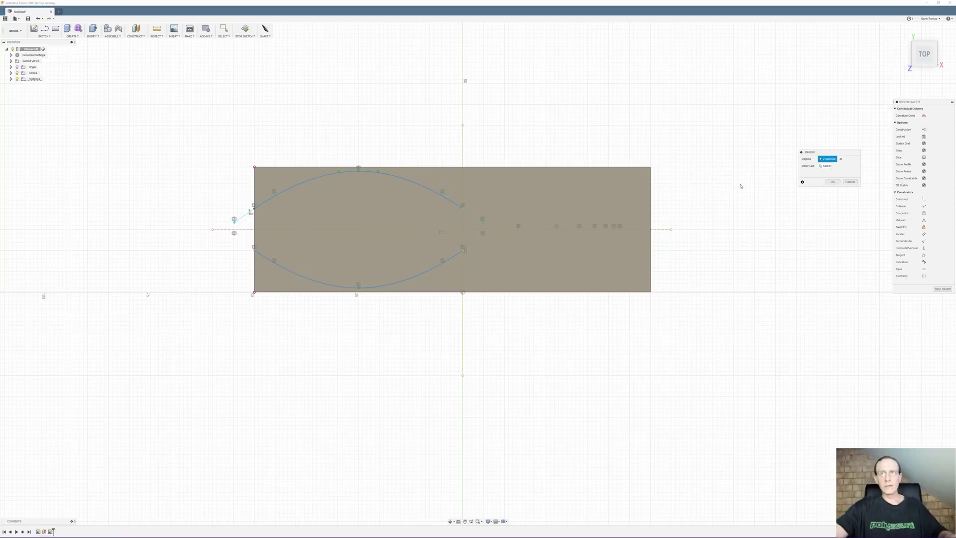
click(825, 165)
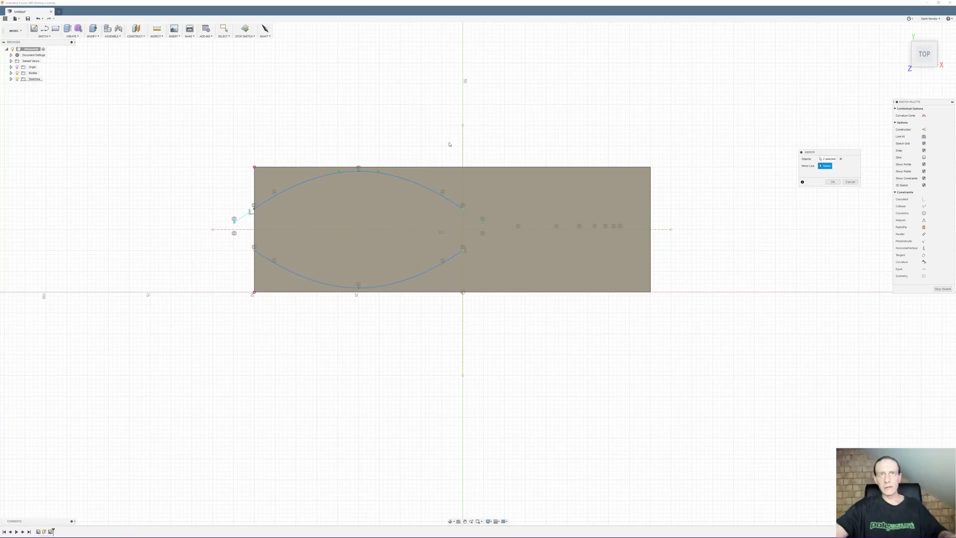
click(463, 157)
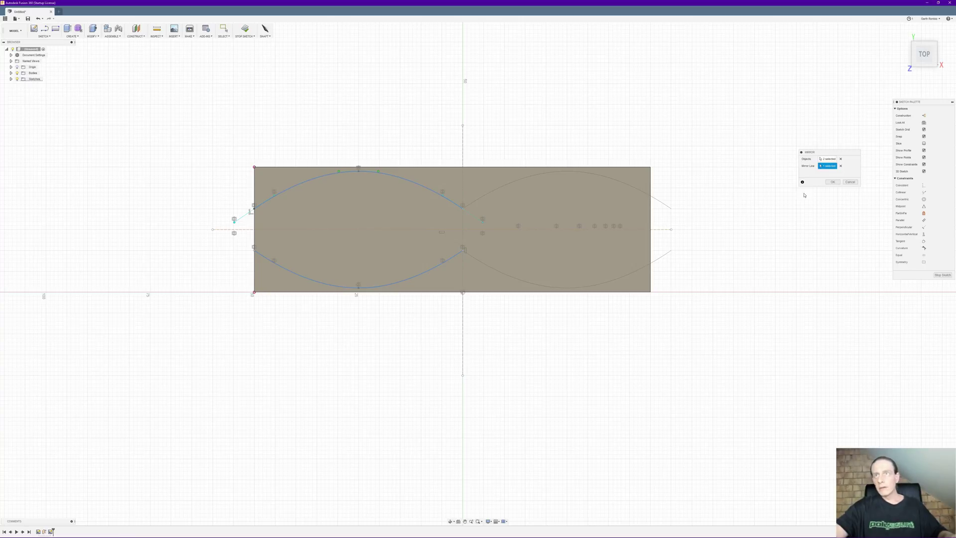
click(833, 182)
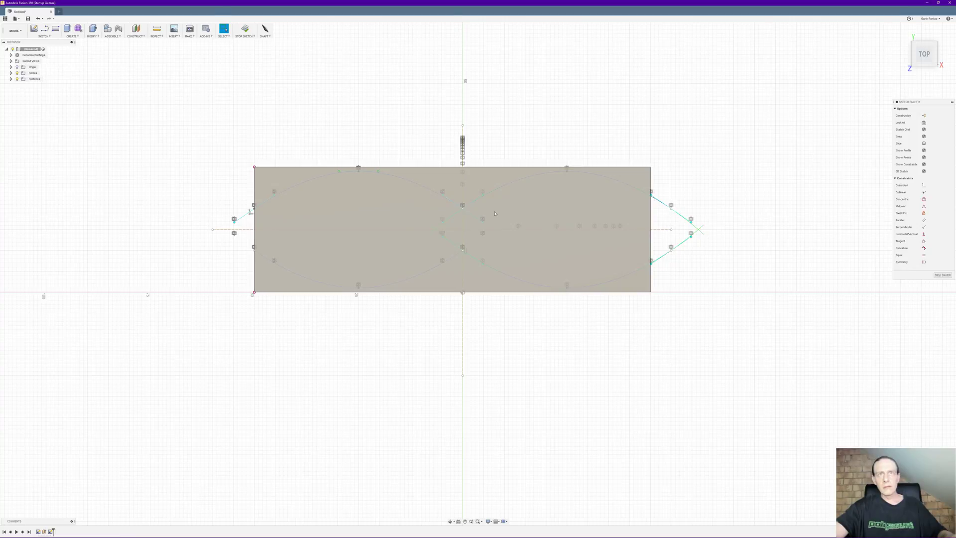
scroll(468, 205, up, 5)
scroll(429, 221, down, 4)
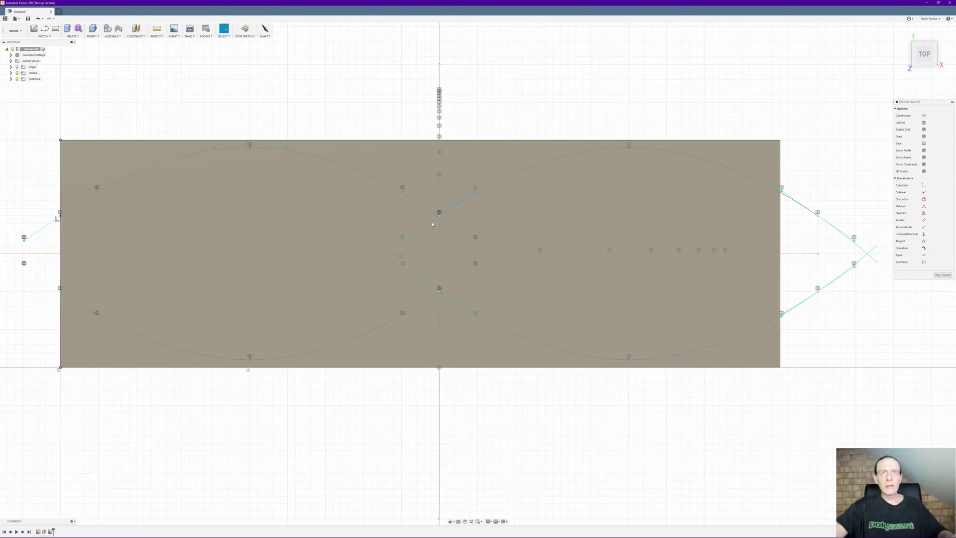
scroll(432, 224, down, 2)
scroll(432, 224, up, 1)
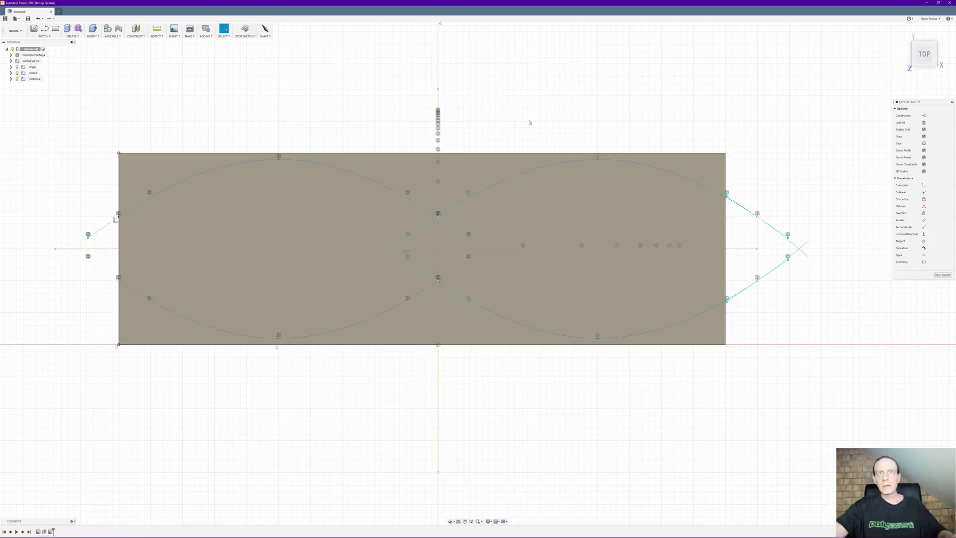
key(Delete)
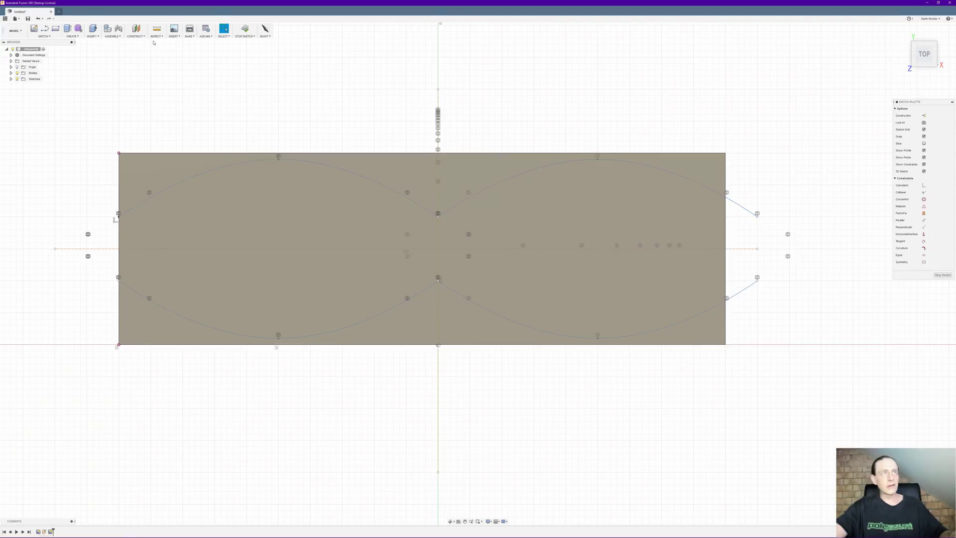
click(43, 36)
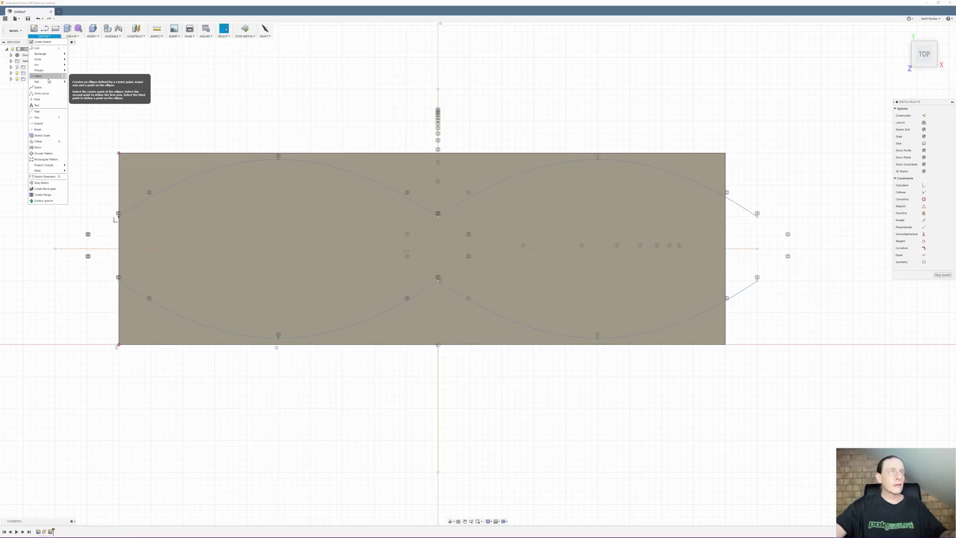
click(651, 121)
- Insert a spline fit point on the upper-right spline where it crosses the surface's right edge
click(697, 182)
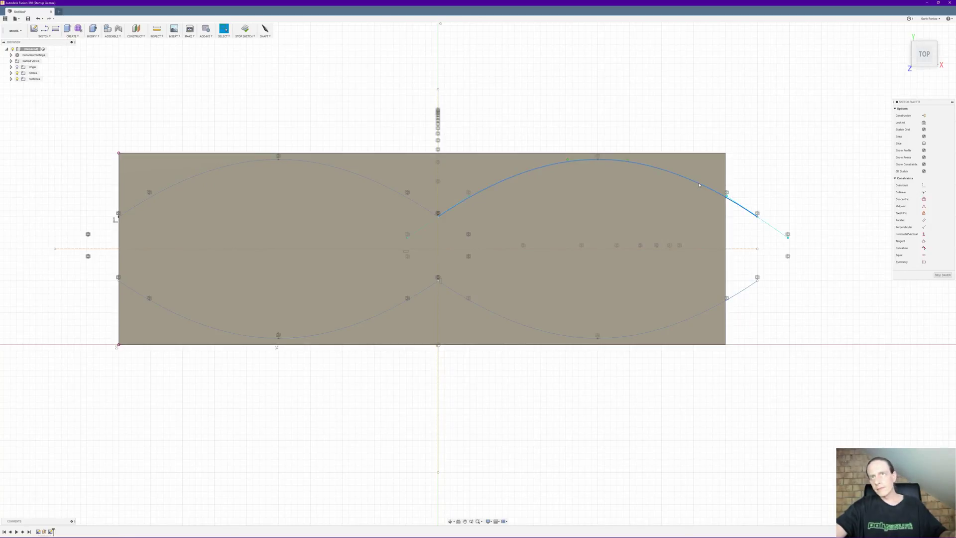
right_click(699, 184)
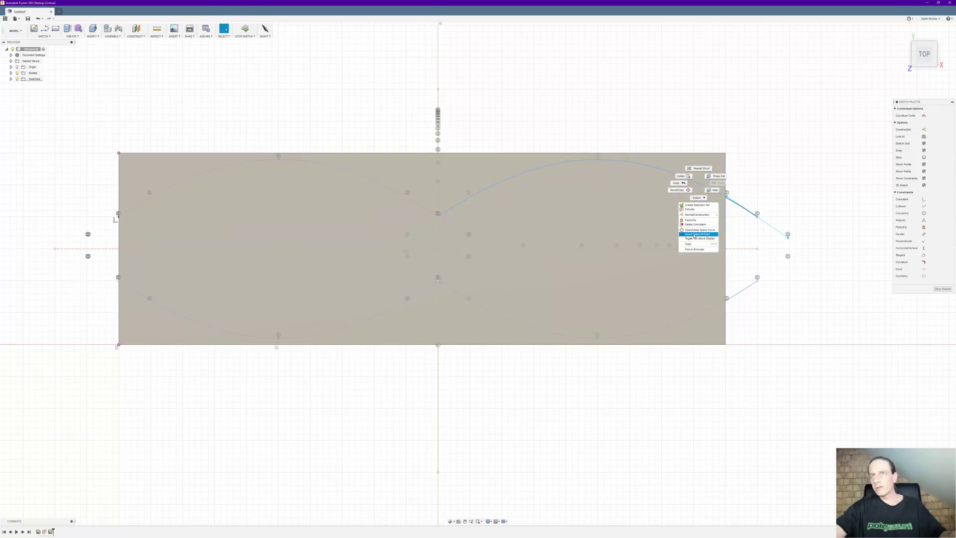
key(Escape)
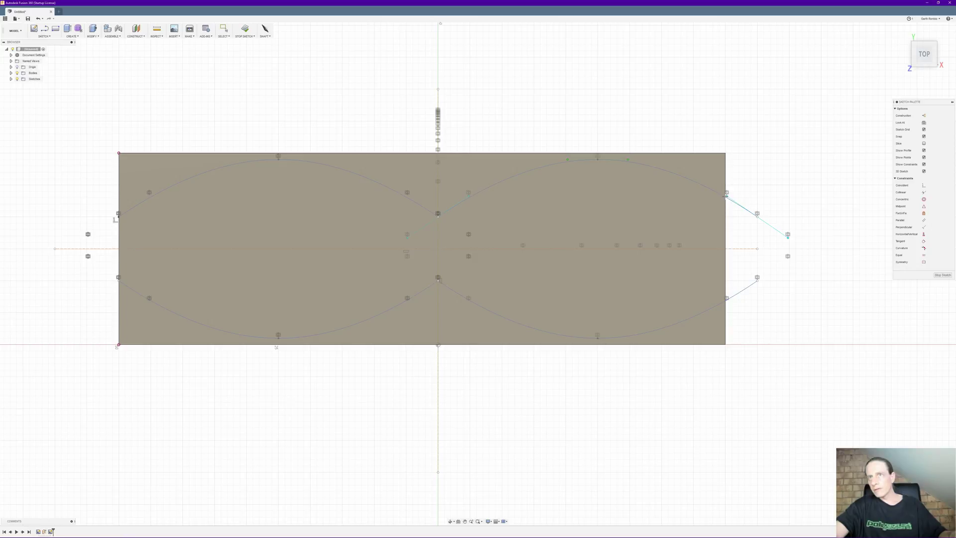
click(732, 204)
- Insert a spline fit point on the lower-right spline where it crosses the surface's right edge
click(735, 296)
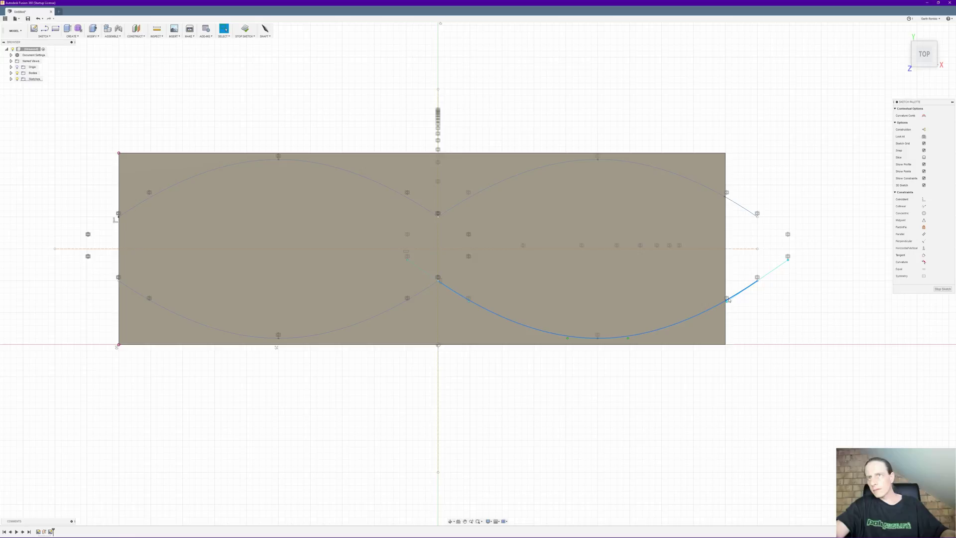
right_click(728, 297)
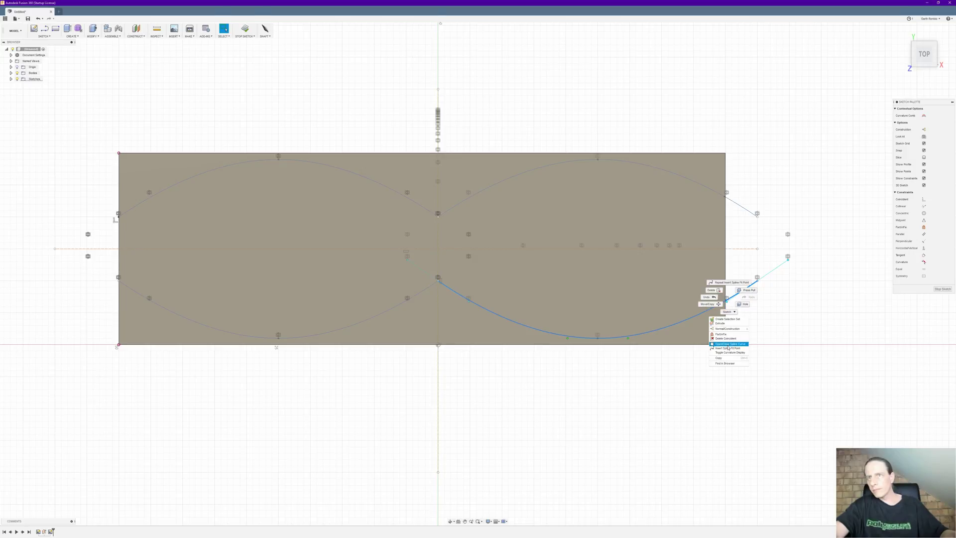
click(728, 344)
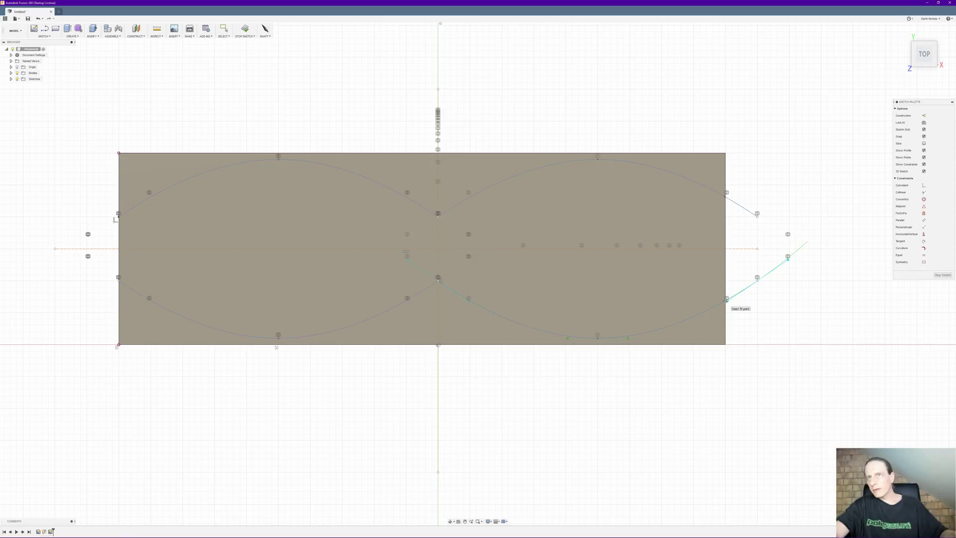
key(Escape)
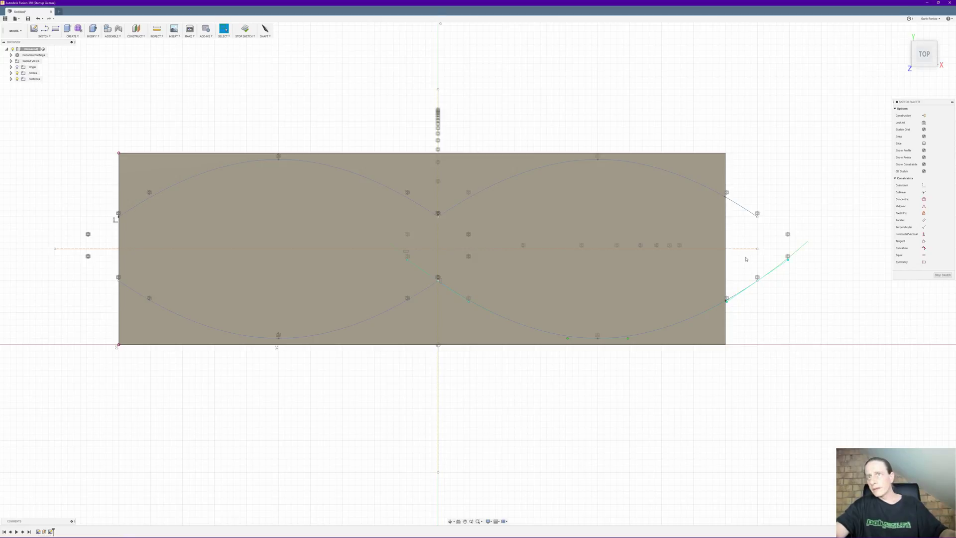
- Delete the lower-right spline's outermost fit point beyond the surface so the curve ends at the right edge
key(ctrl+z)
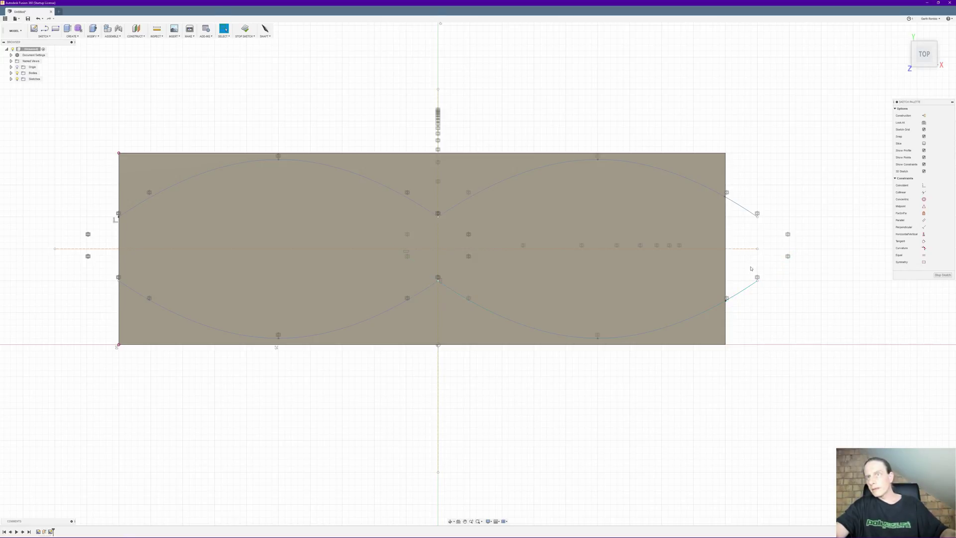
key(ctrl+y)
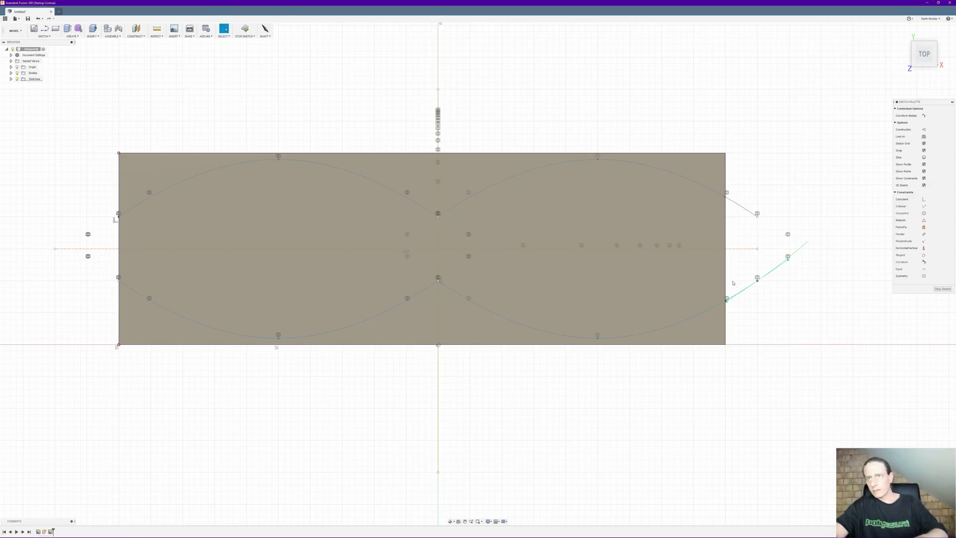
key(ctrl+z)
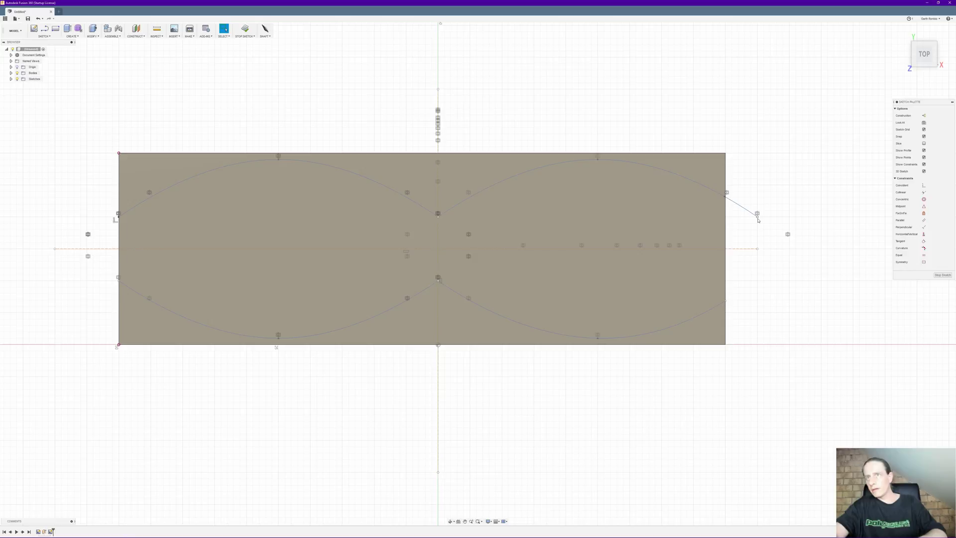
- Delete the upper-right spline's outermost fit point beyond the surface so the curve ends at the right edge
key(ctrl+y)
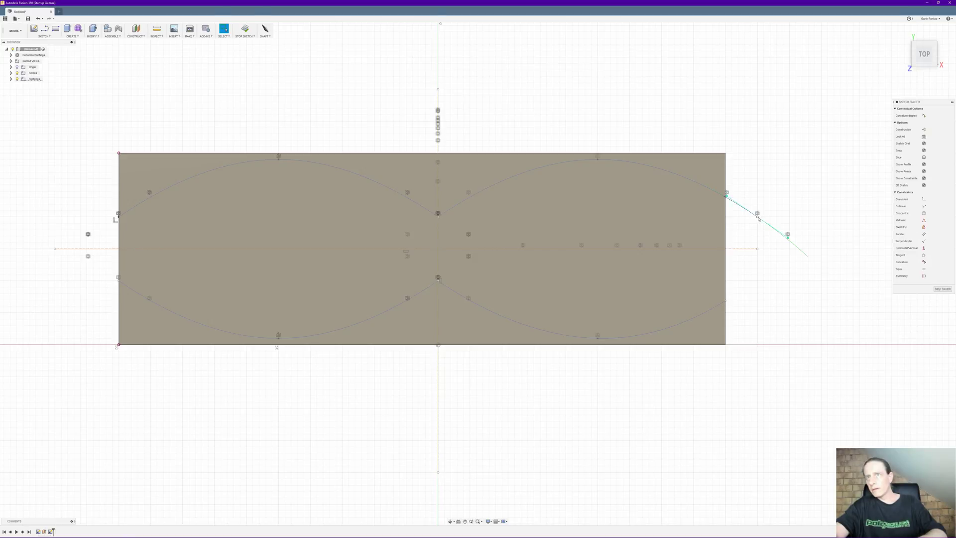
key(ctrl+z)
key(ctrl+z)
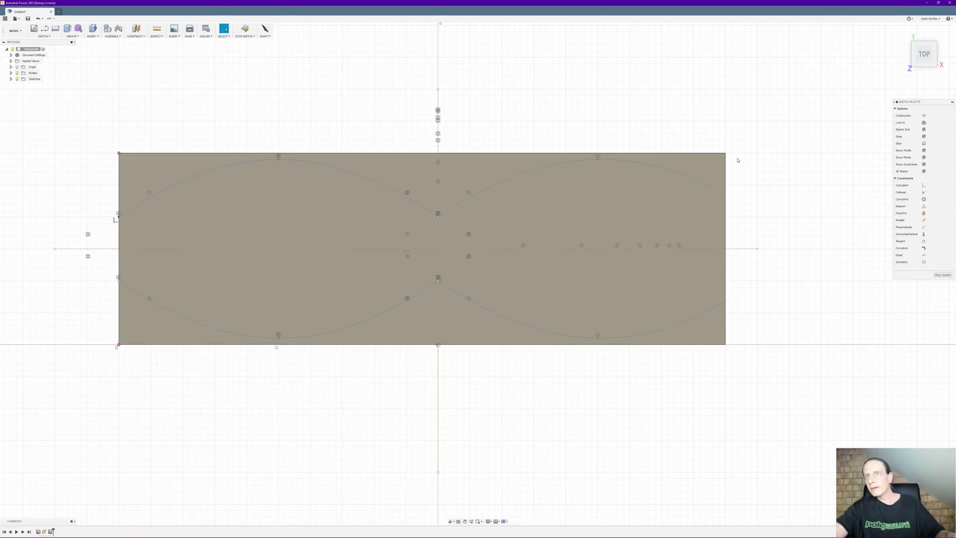
- Make the lower-right spline's endpoint coincident with the surface's right edge
click(725, 302)
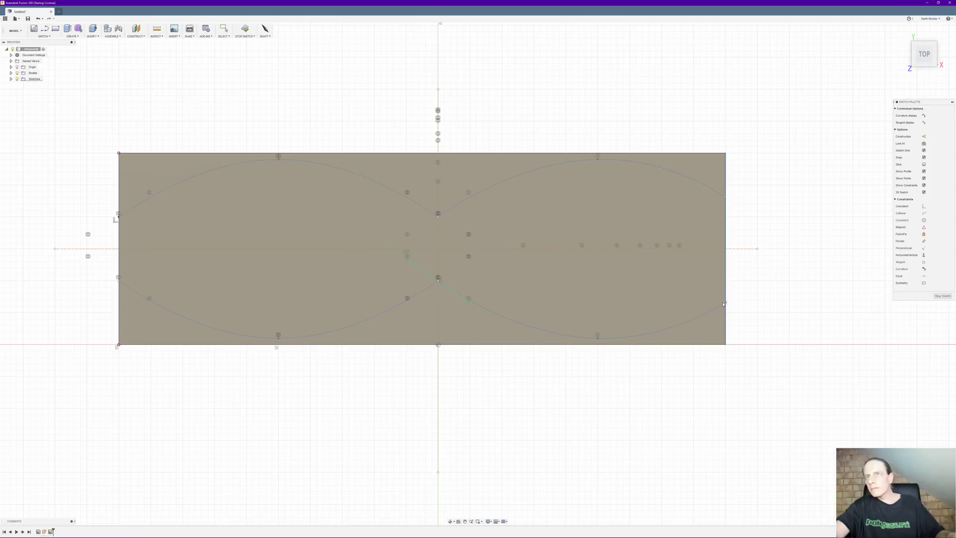
key(Escape)
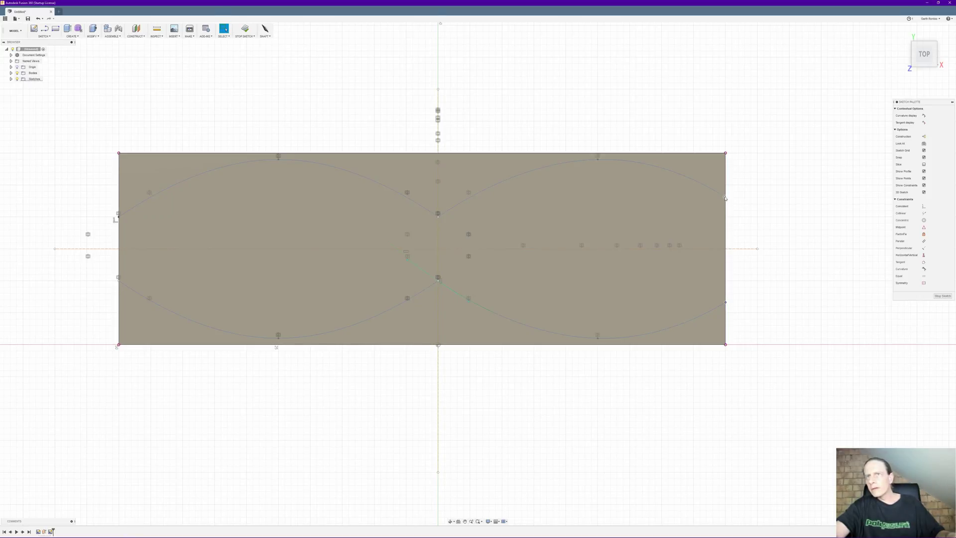
click(725, 198)
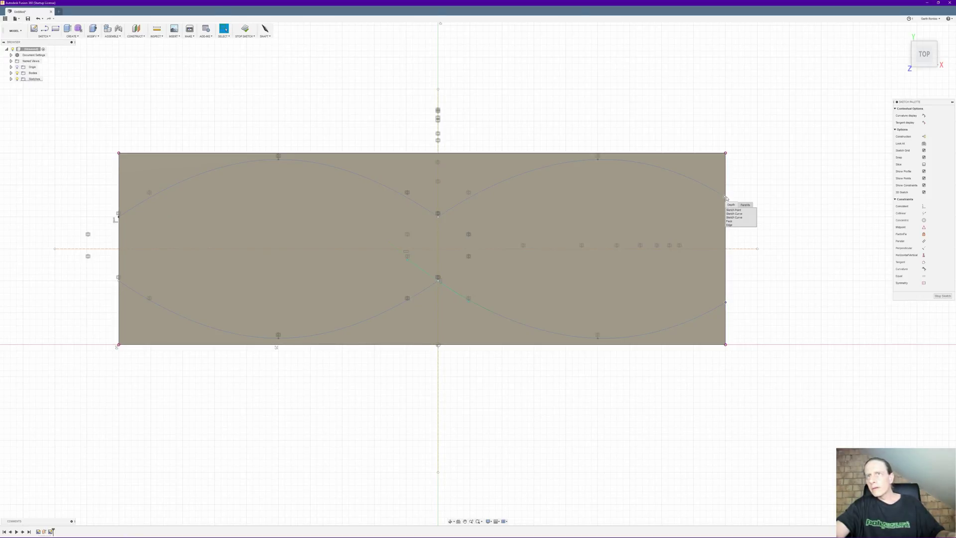
click(742, 186)
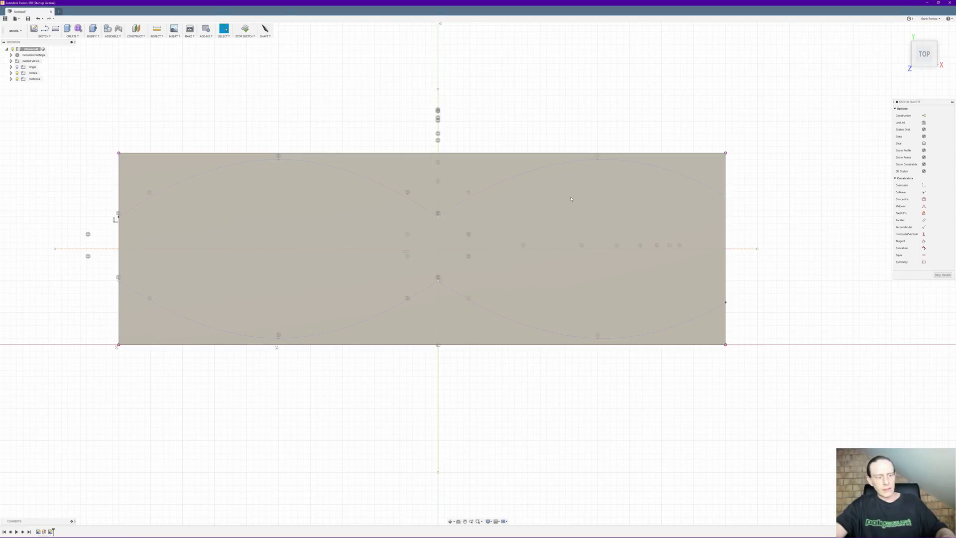
- Close the outer outline with lines joining the upper and lower spline endpoints along the surface's right and left edges
key(l)
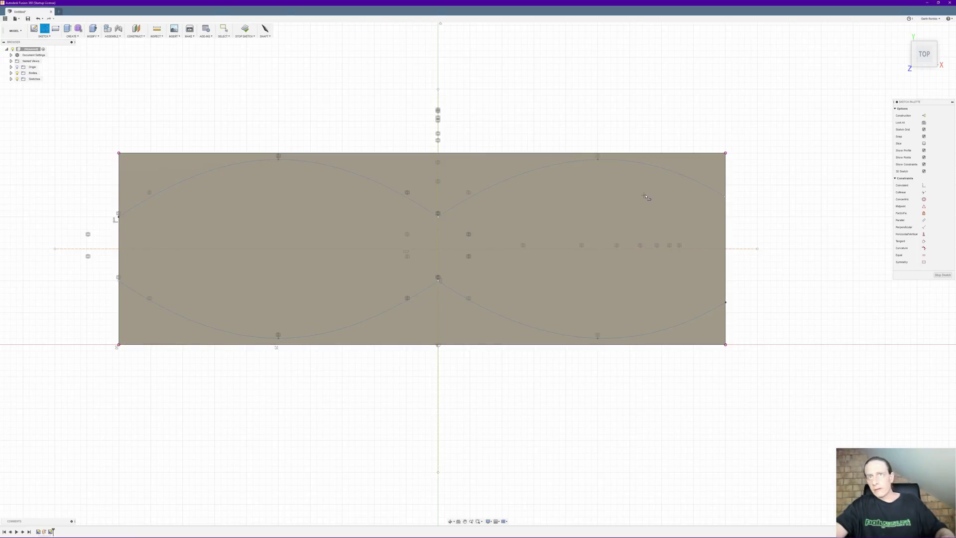
click(724, 197)
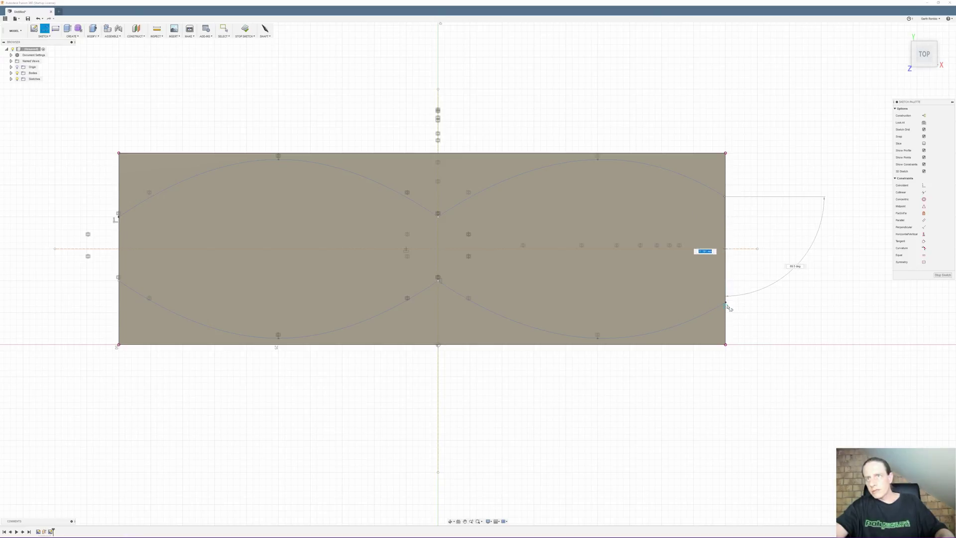
double_click(726, 302)
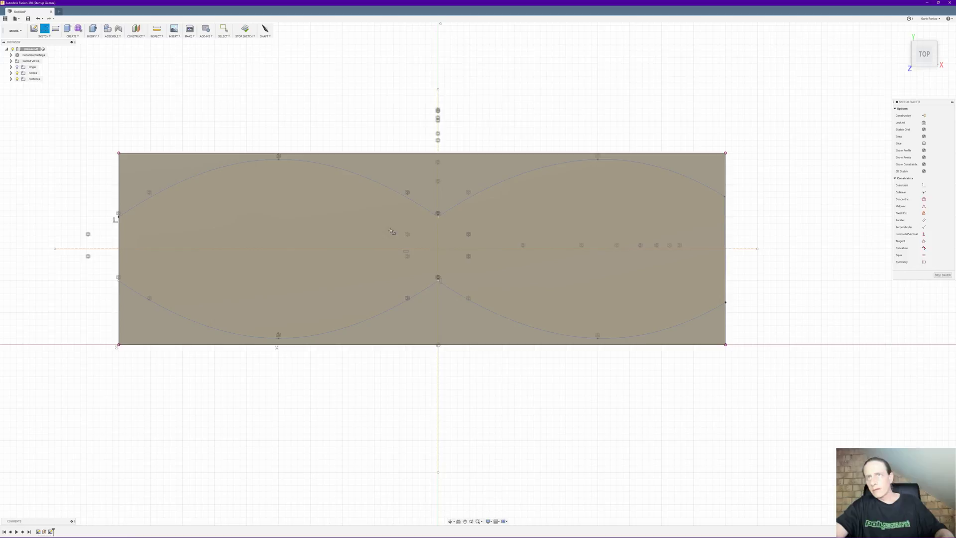
click(118, 218)
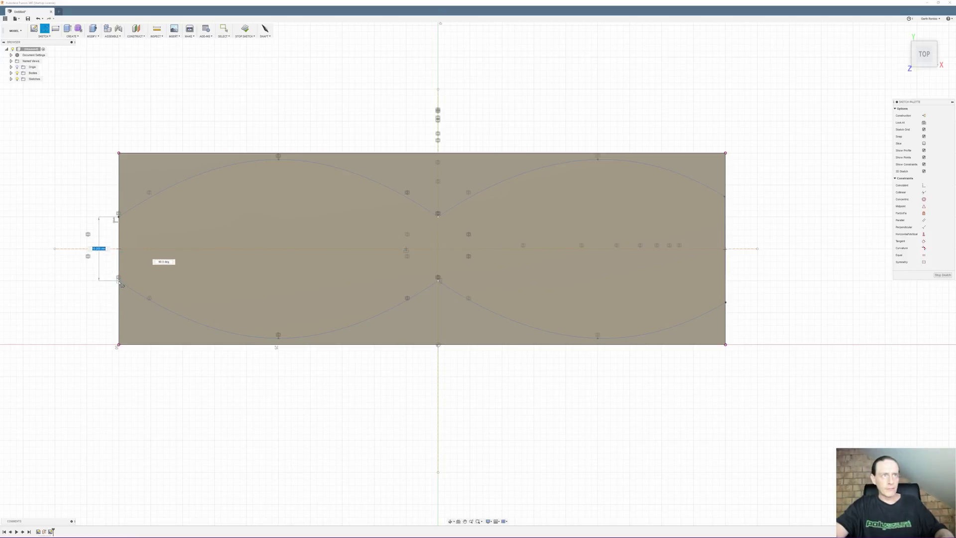
double_click(119, 281)
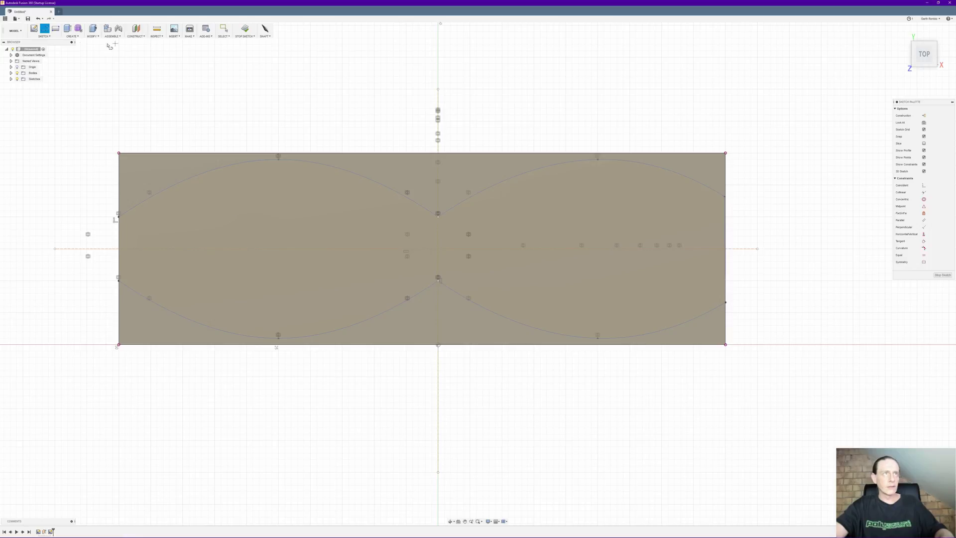
key(Escape)
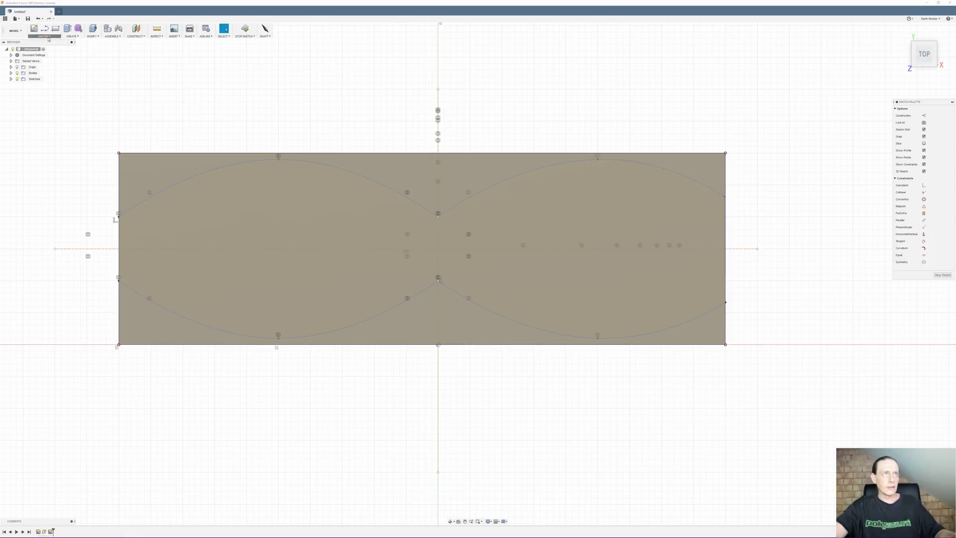
- Draw an arched three-point spline inside the left lobe, starting and ending on the horizontal construction line
click(44, 36)
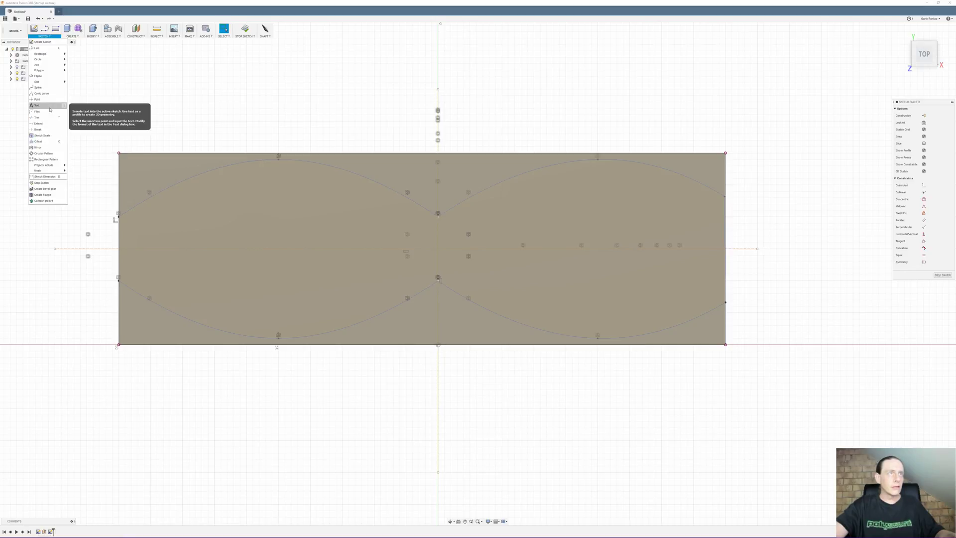
click(47, 87)
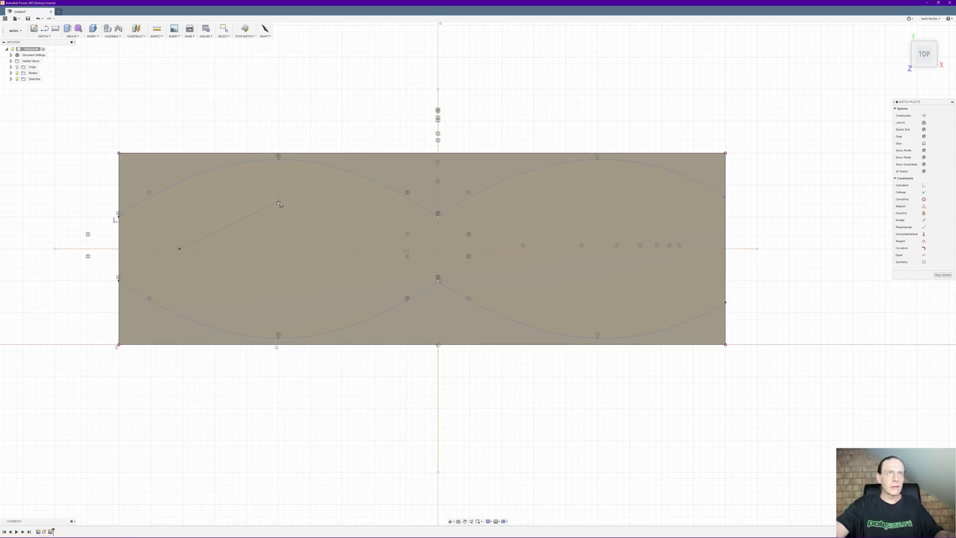
click(279, 203)
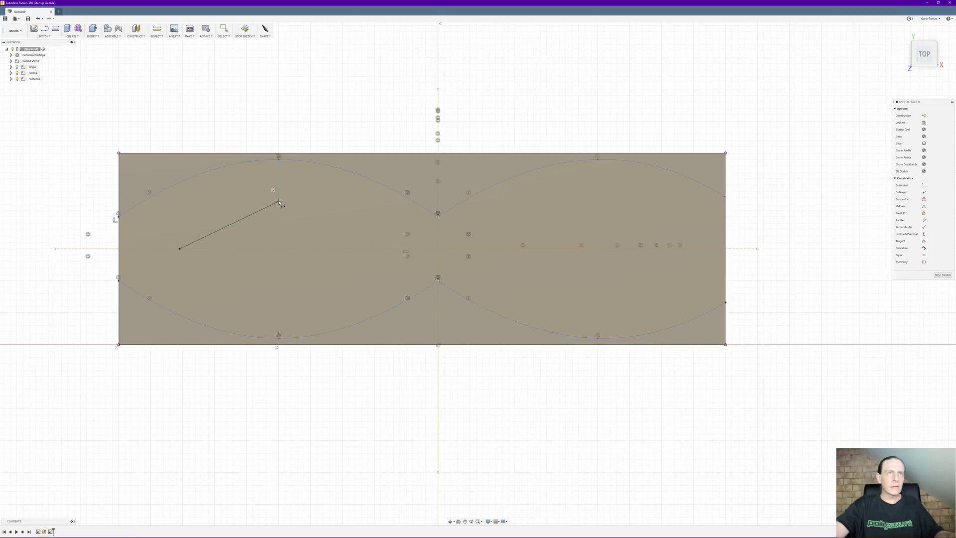
click(377, 249)
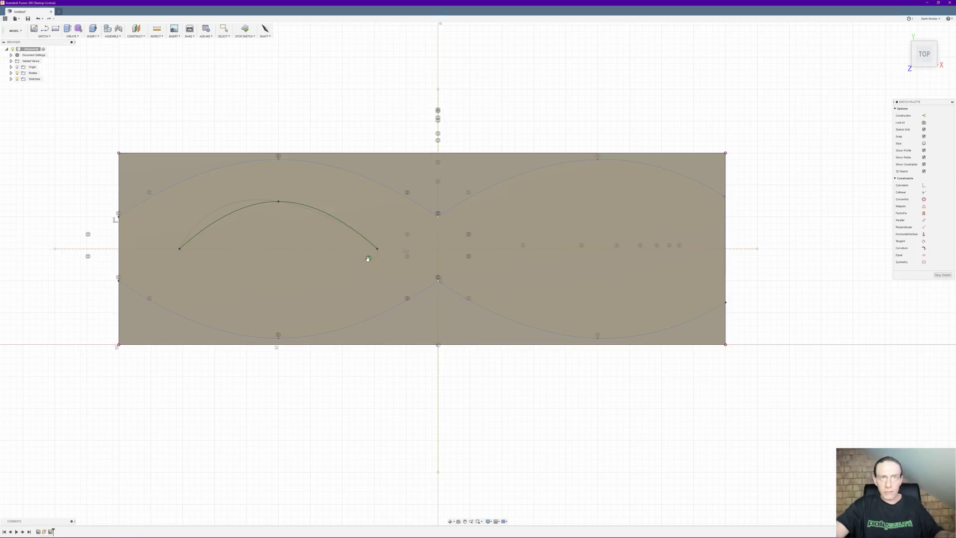
click(368, 259)
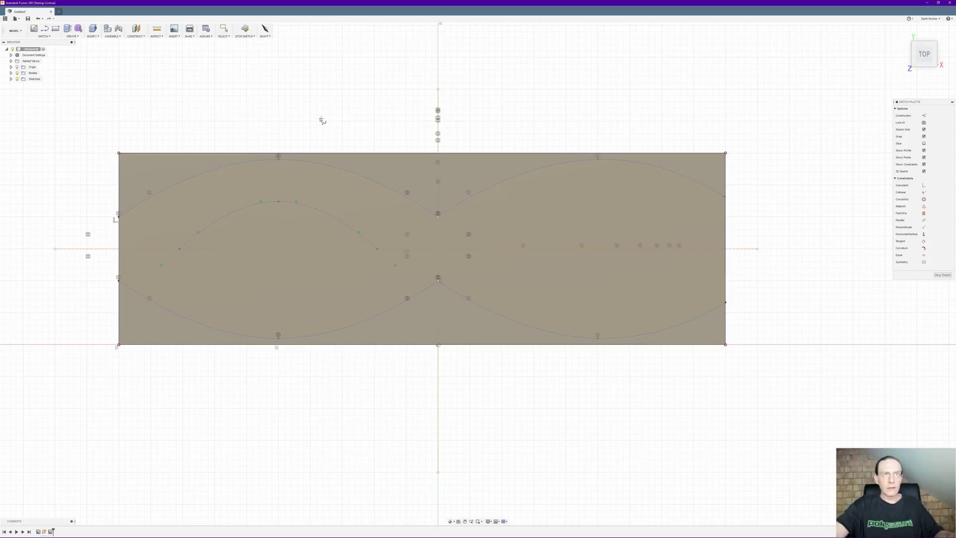
key(Escape)
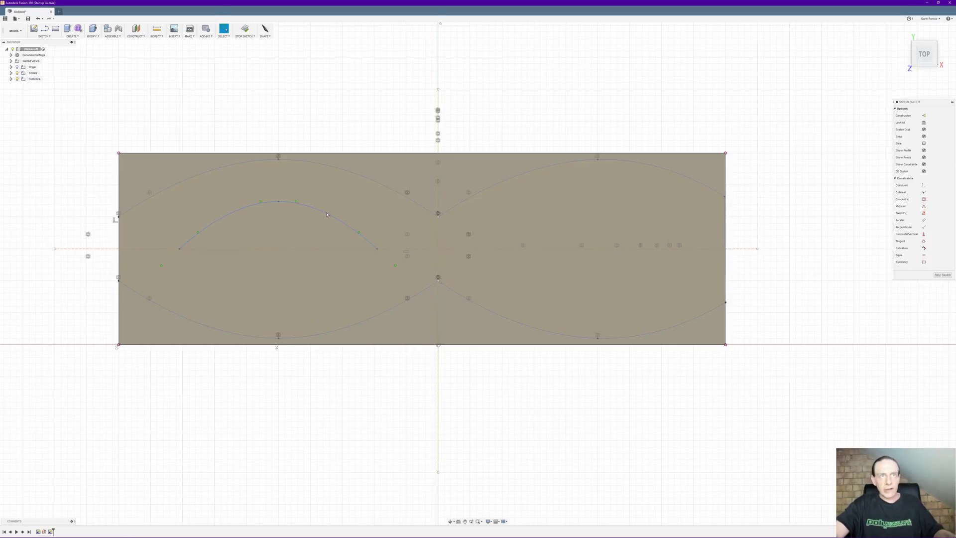
- Mirror the new inner arch about the horizontal construction line to form a closed eye-shaped opening
click(327, 214)
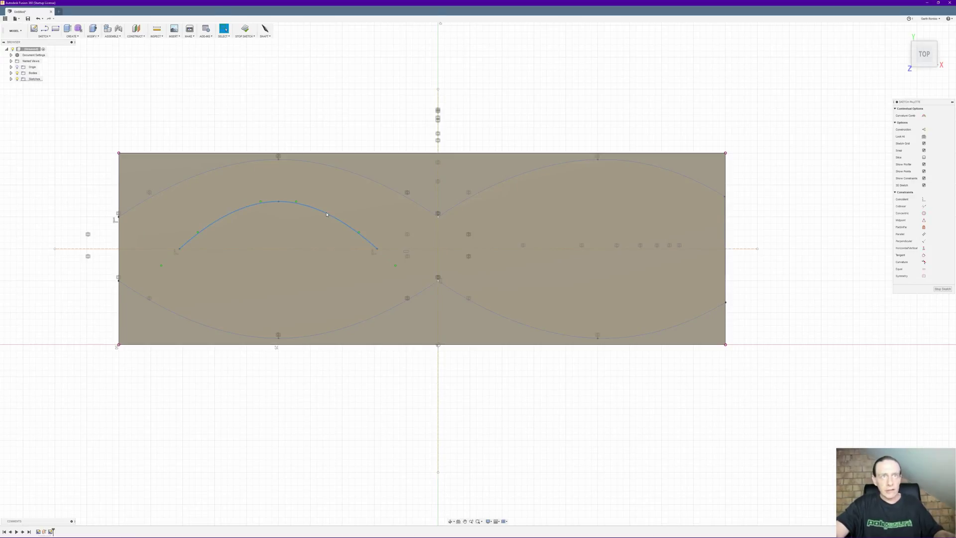
click(42, 36)
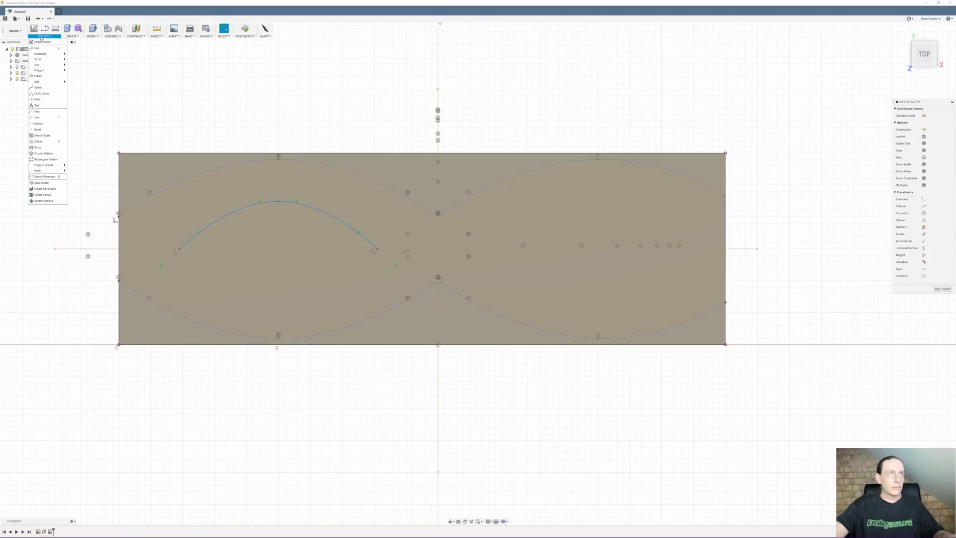
click(58, 149)
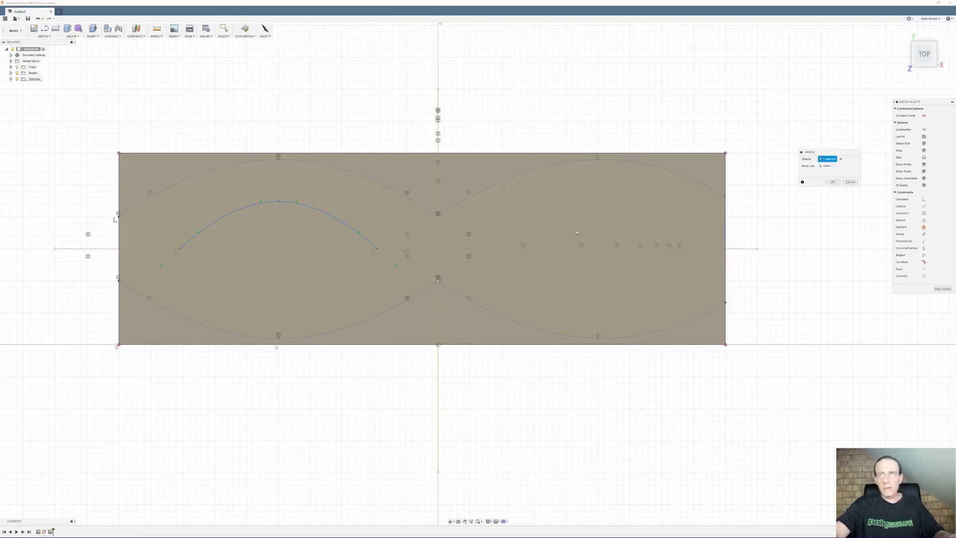
key(Tab)
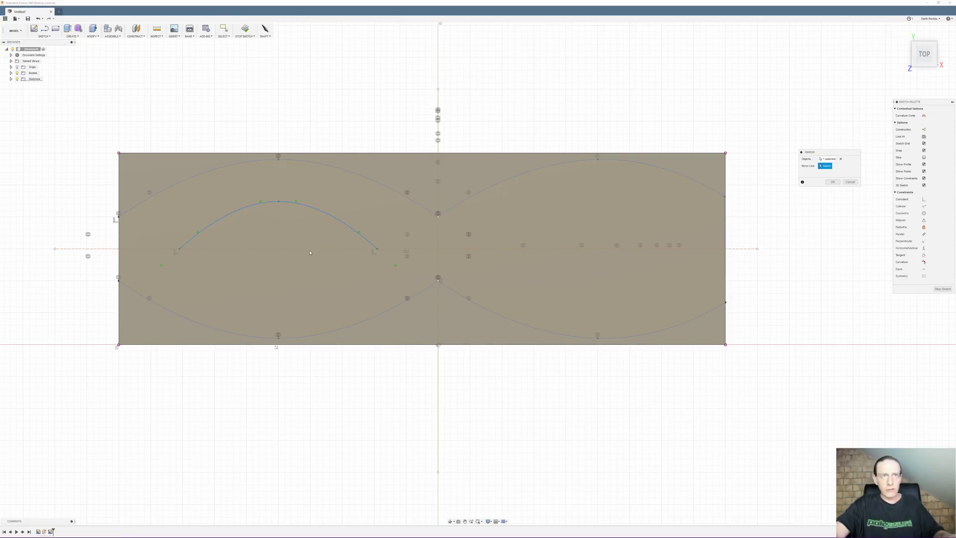
click(309, 250)
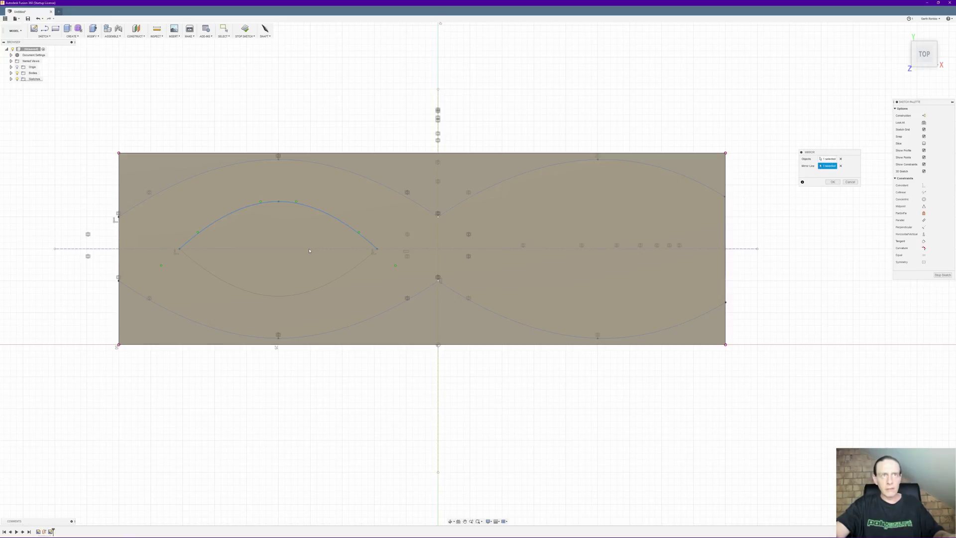
click(833, 182)
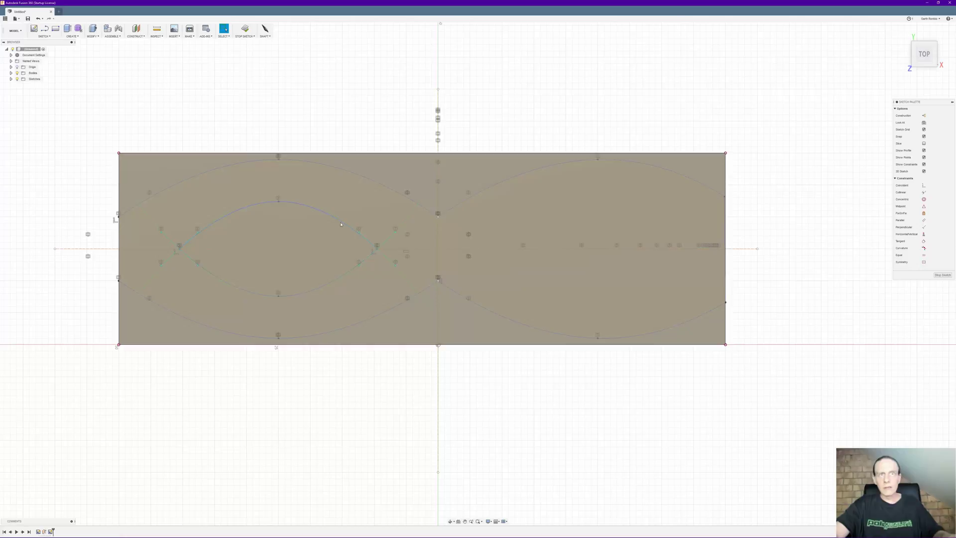
- Copy both splines of the inner eye shape 50 mm along X into the right lobe
click(327, 215)
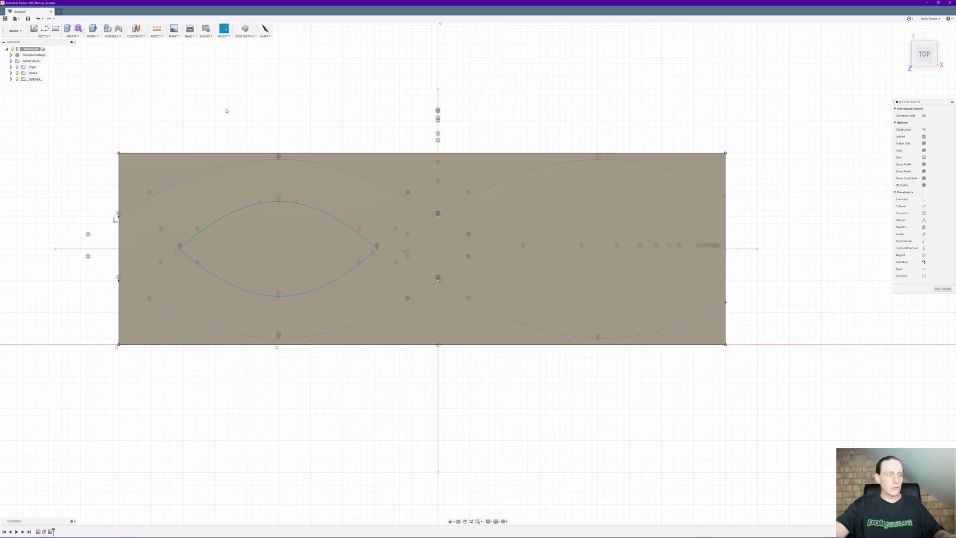
key(m)
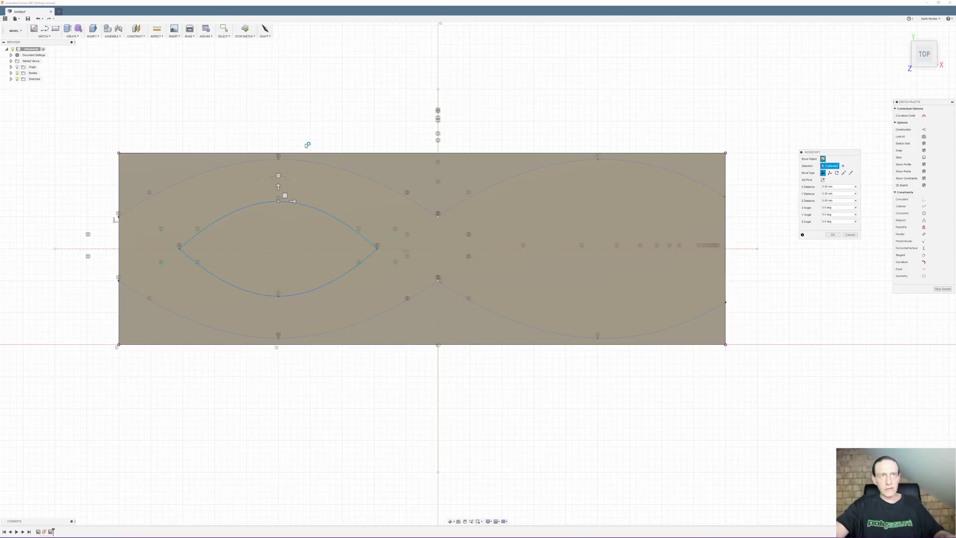
drag(294, 202, 613, 201)
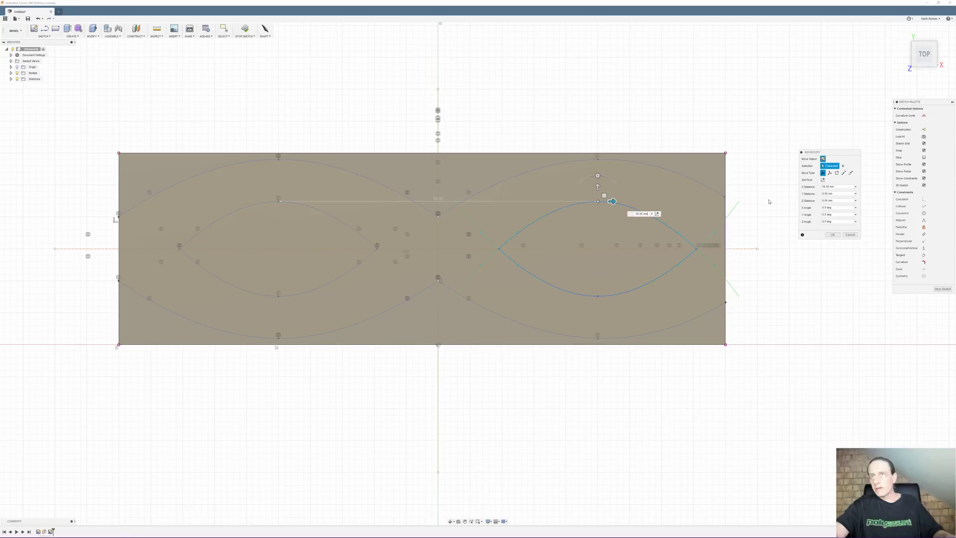
click(832, 235)
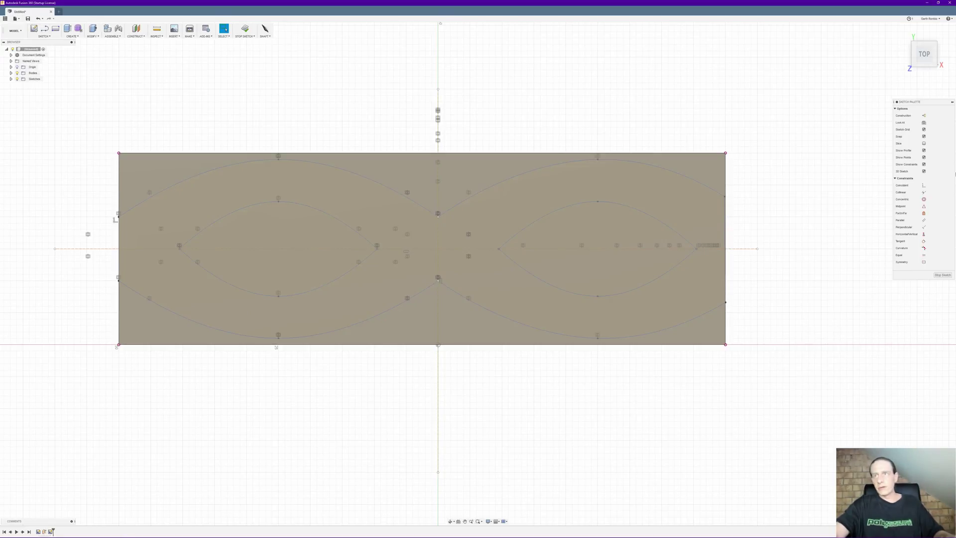
- Finish the sketch and preview an upward extrusion of about 50 mm for the profile between the outer outline and both eye openings
click(943, 274)
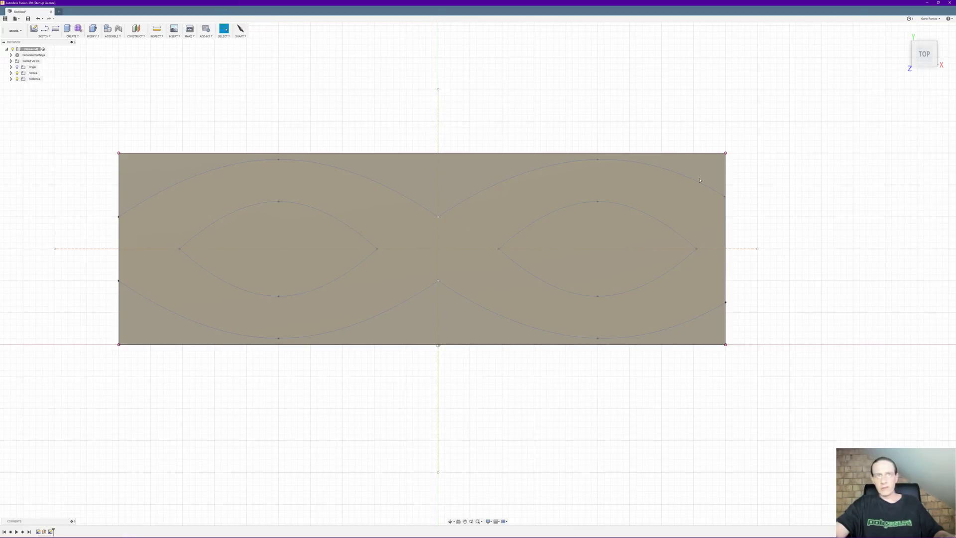
click(44, 37)
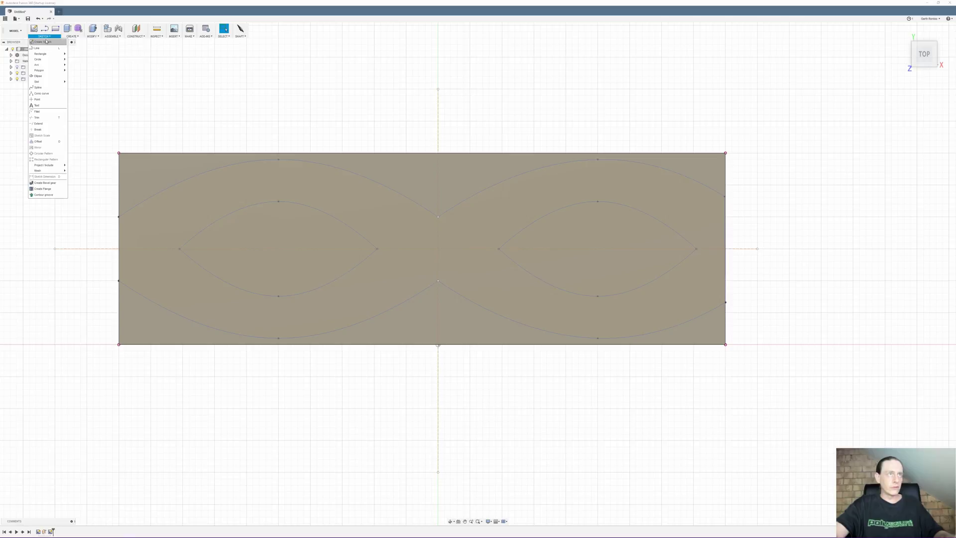
click(73, 36)
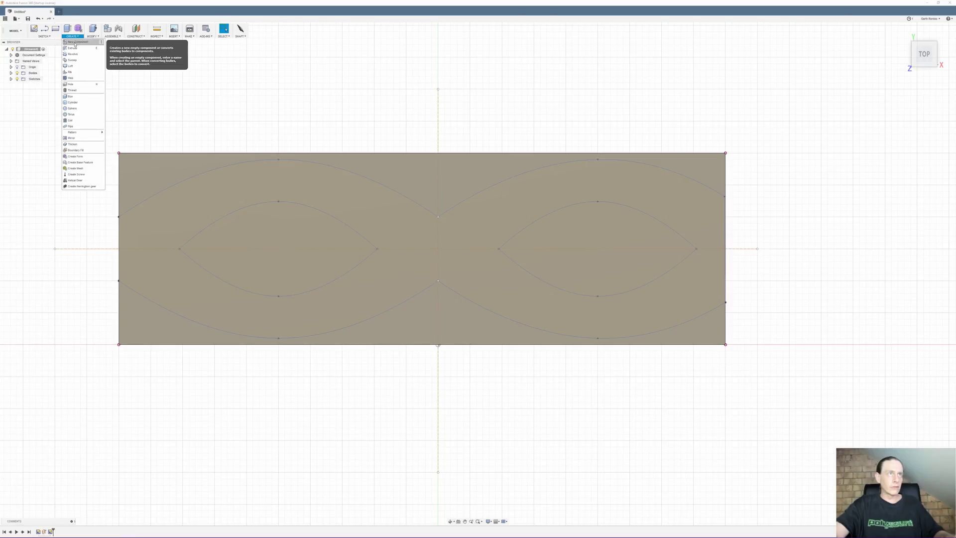
click(72, 48)
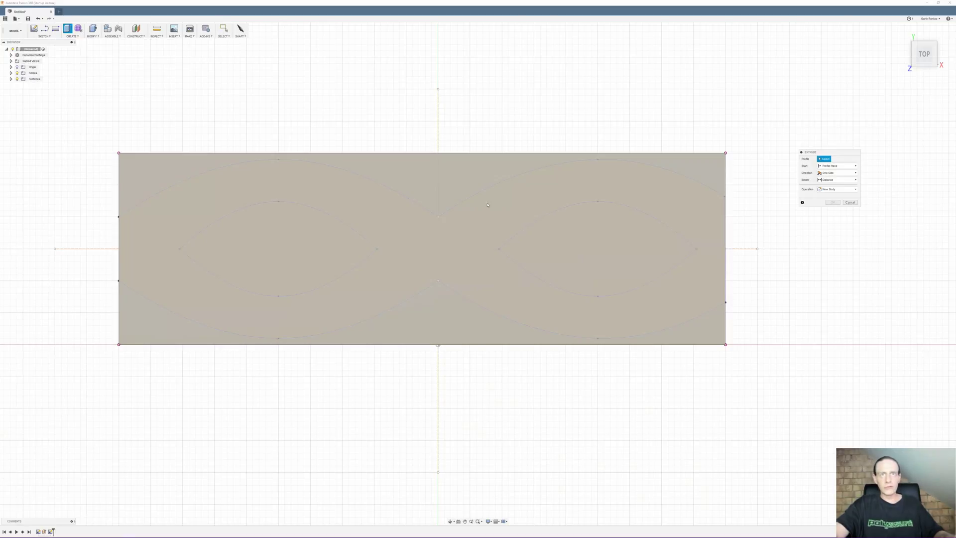
click(489, 225)
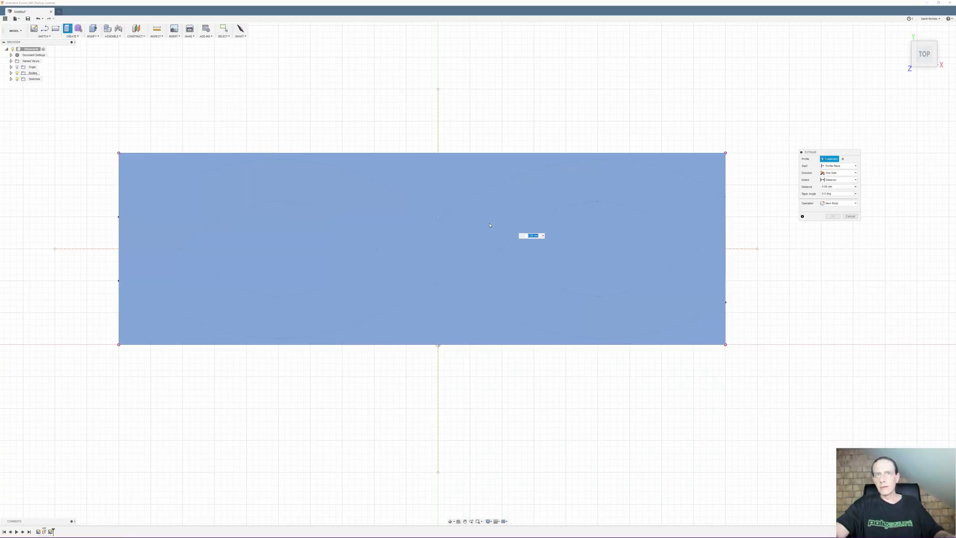
click(489, 225)
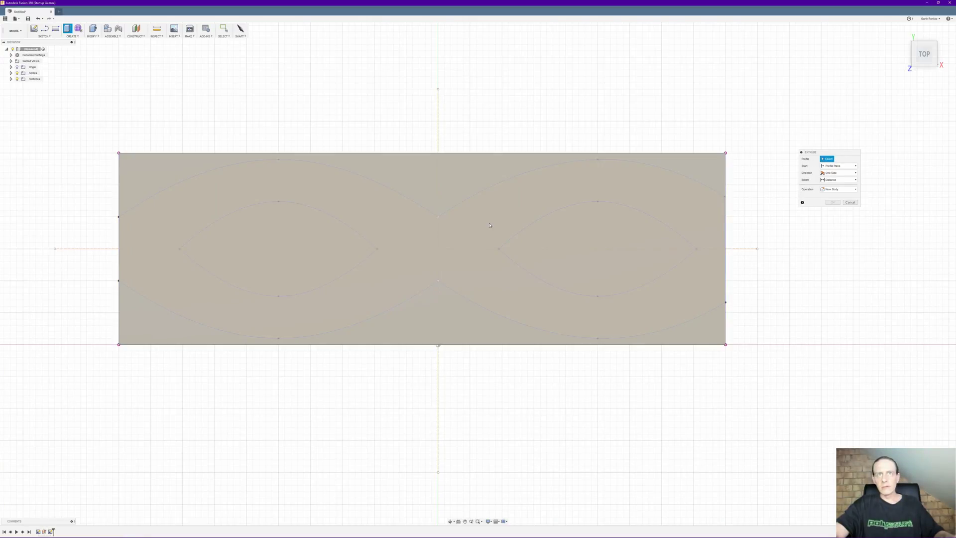
mouse_move(497, 124)
shift+middle_down()
mouse_move(500, 111)
mouse_move(513, 137)
shift+middle_up()
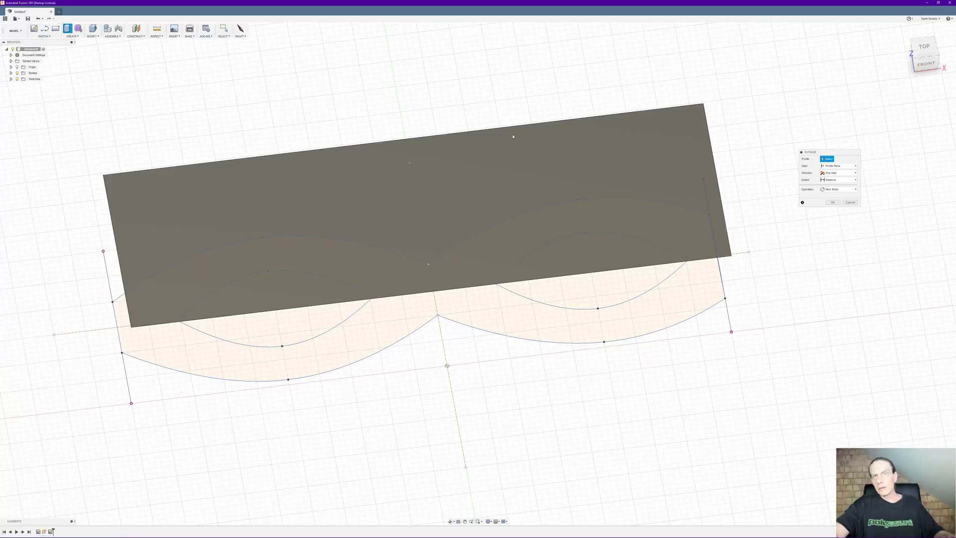
click(585, 331)
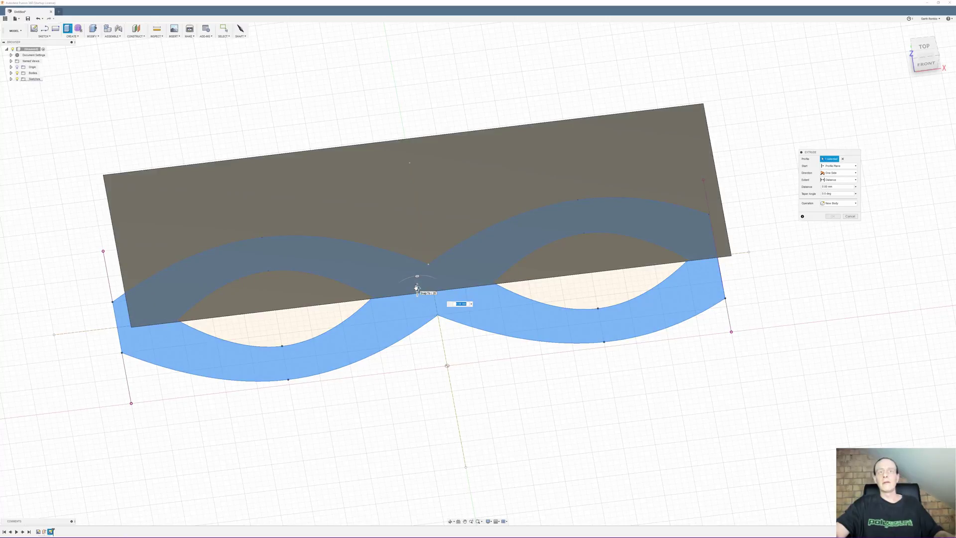
drag(418, 288, 417, 136)
drag(388, 96, 366, 96)
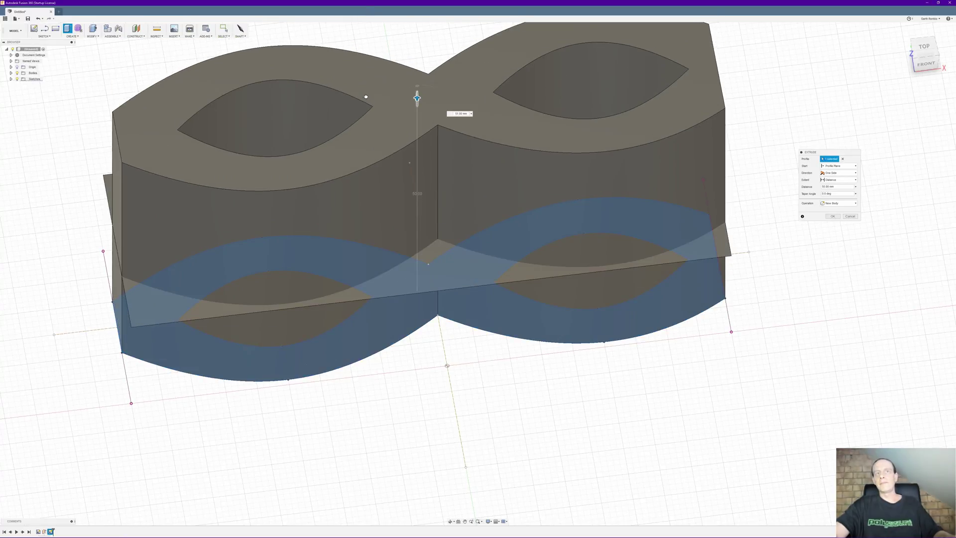
- Make the extrusion an Intersect operation to trim the surface to the outlined shape with its two eye openings
shift+middle_drag(366, 96, 397, 108)
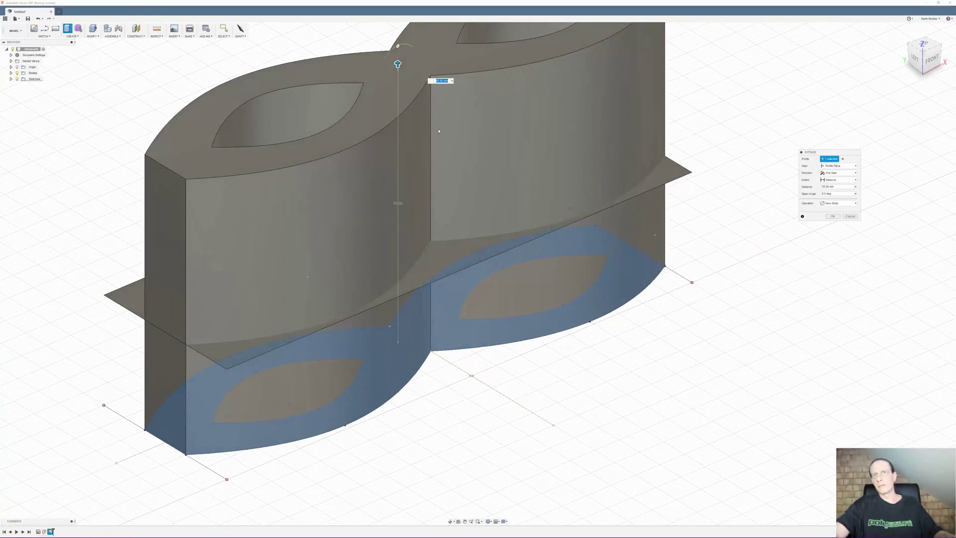
click(837, 180)
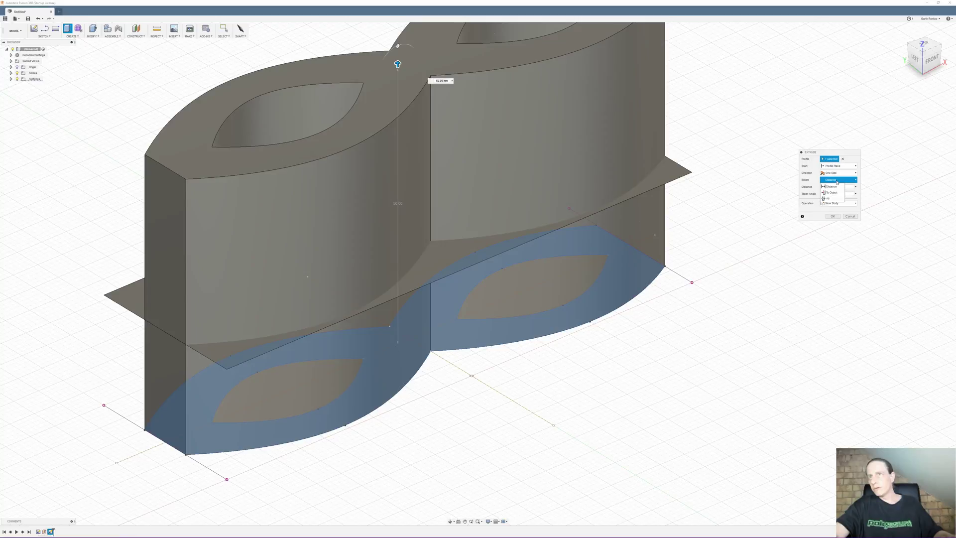
click(837, 181)
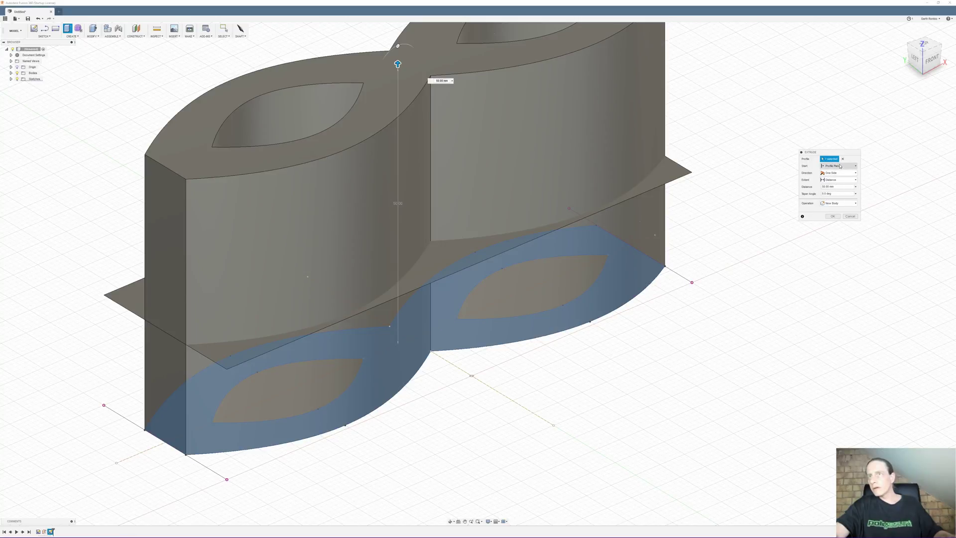
click(840, 166)
click(839, 173)
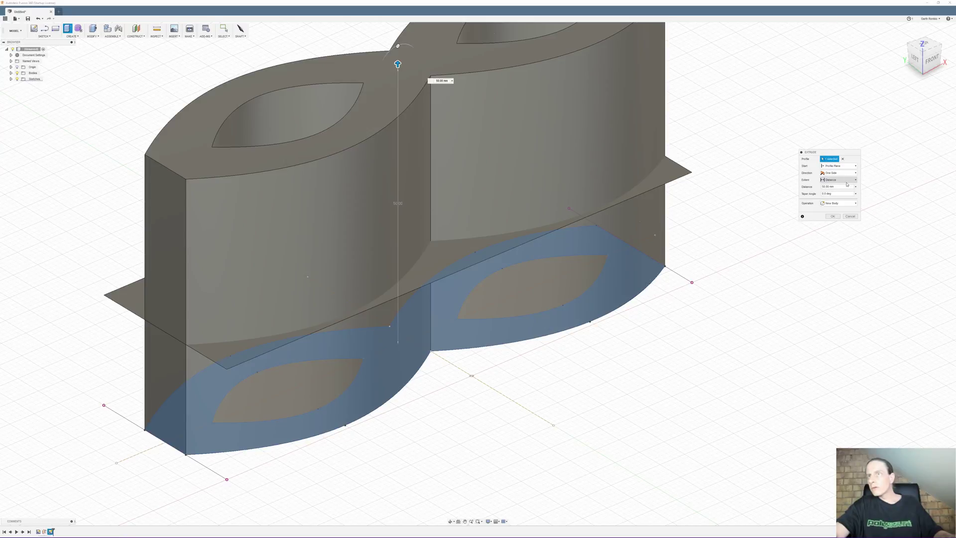
click(842, 203)
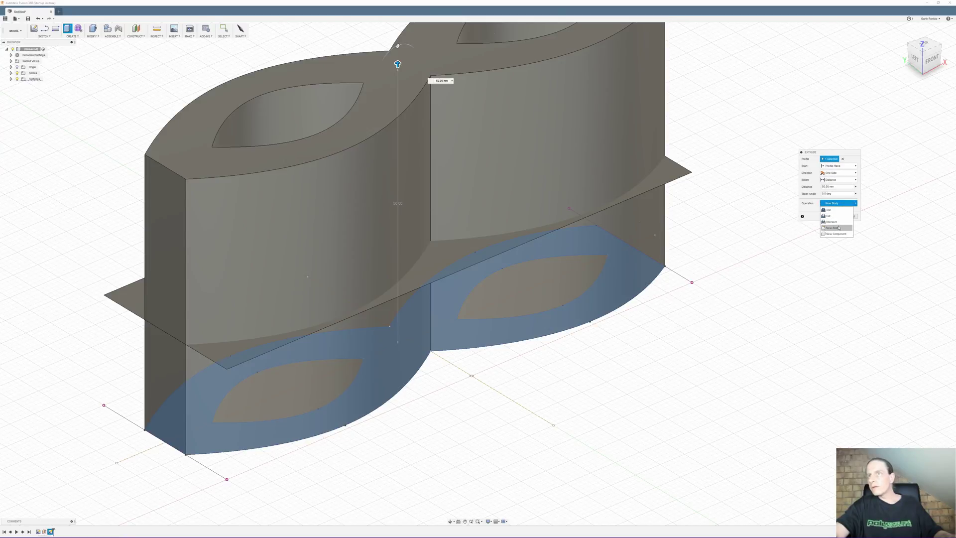
click(829, 221)
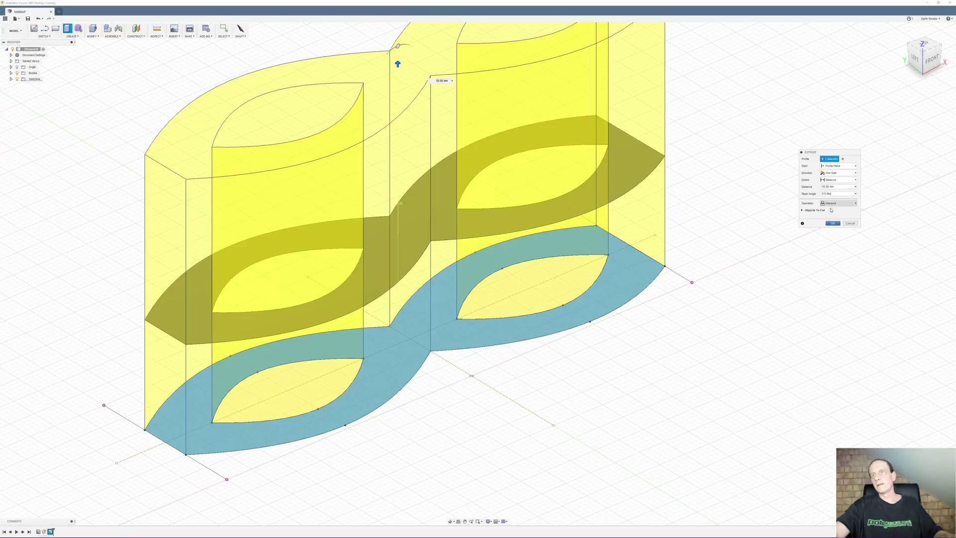
click(833, 223)
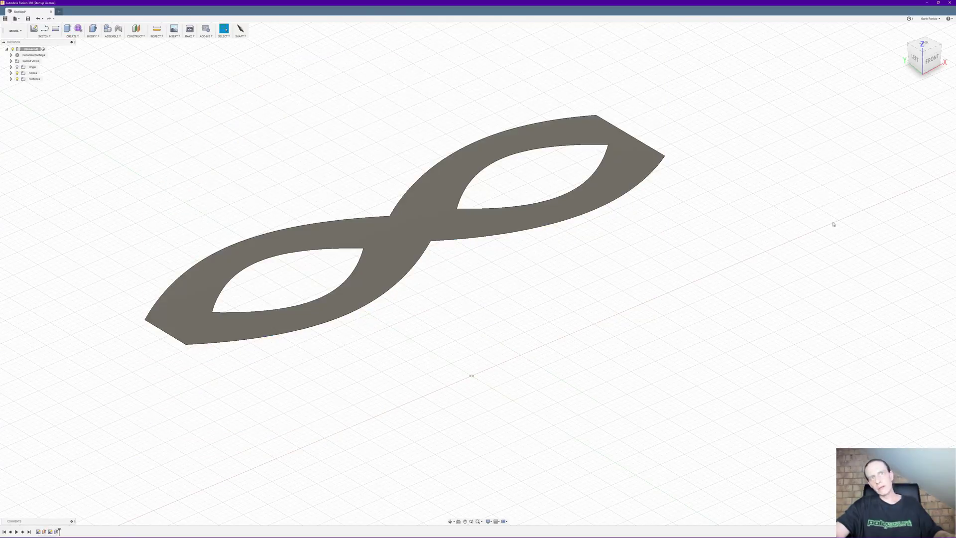
- Start a Thicken on the trimmed surface's face with a thickness of 4 mm upward
mouse_move(614, 250)
shift+middle_down()
mouse_move(604, 260)
mouse_move(591, 233)
mouse_move(620, 250)
mouse_move(600, 248)
mouse_move(597, 256)
mouse_move(598, 240)
mouse_move(586, 239)
mouse_move(599, 243)
shift+middle_up()
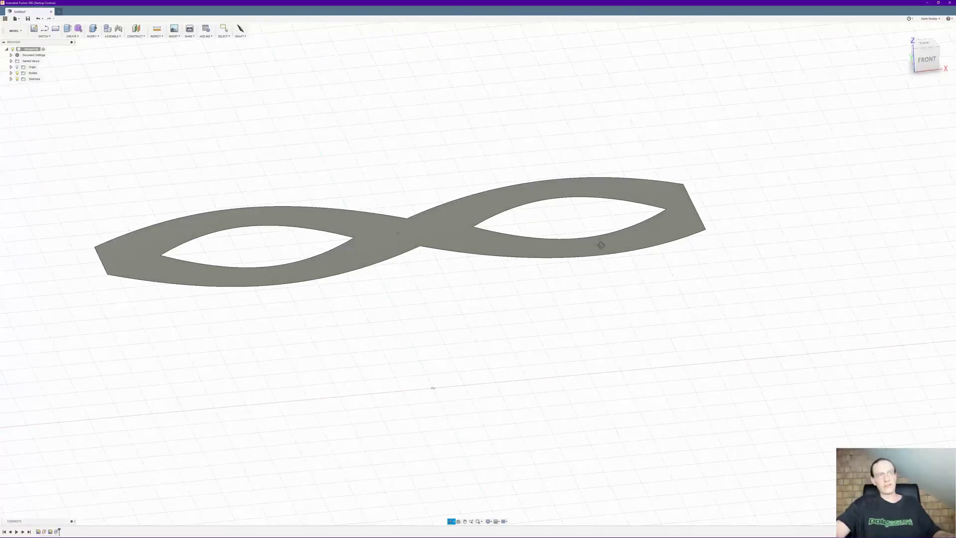
key(Escape)
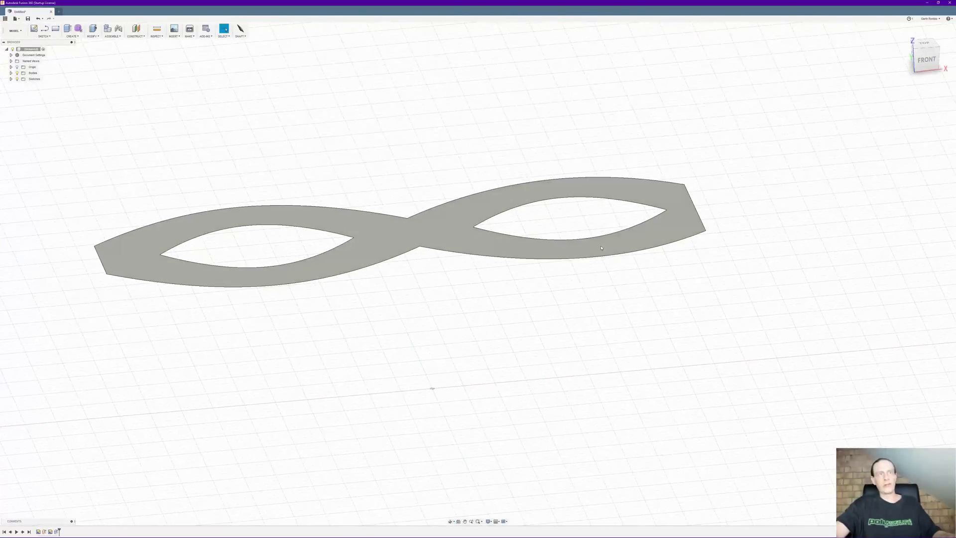
click(73, 36)
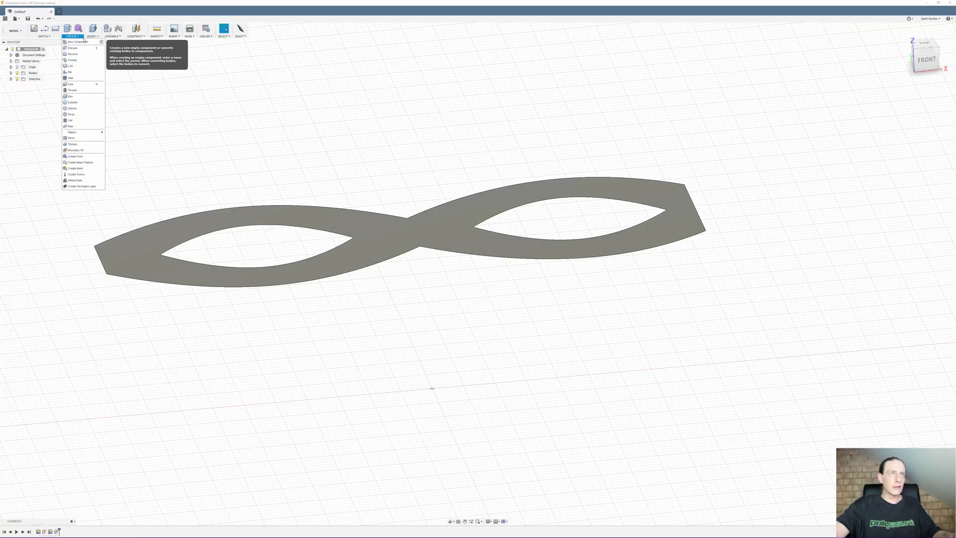
click(90, 36)
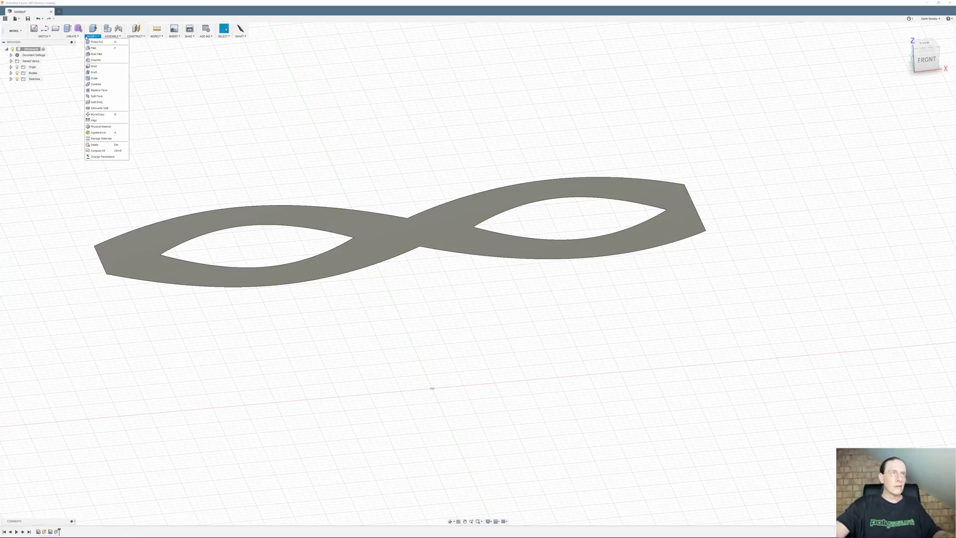
click(83, 37)
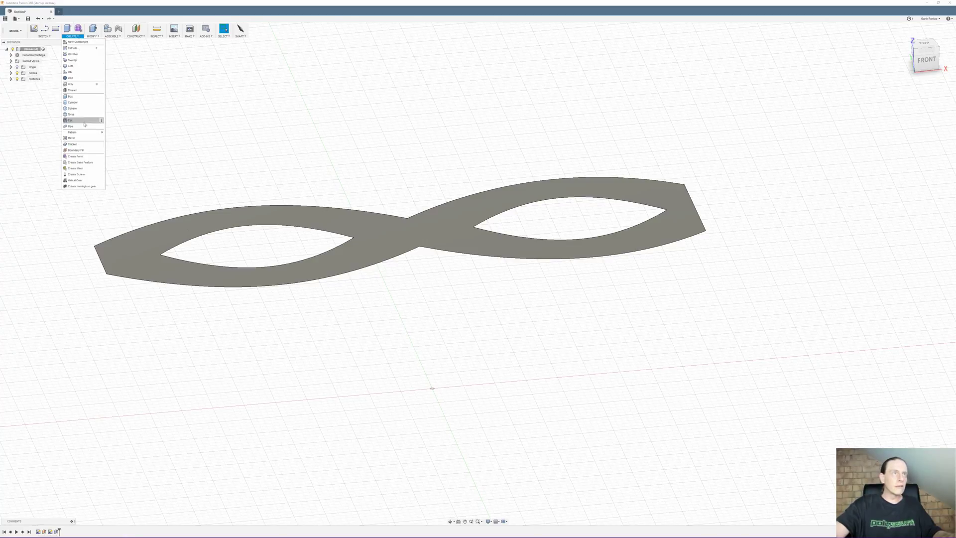
click(73, 144)
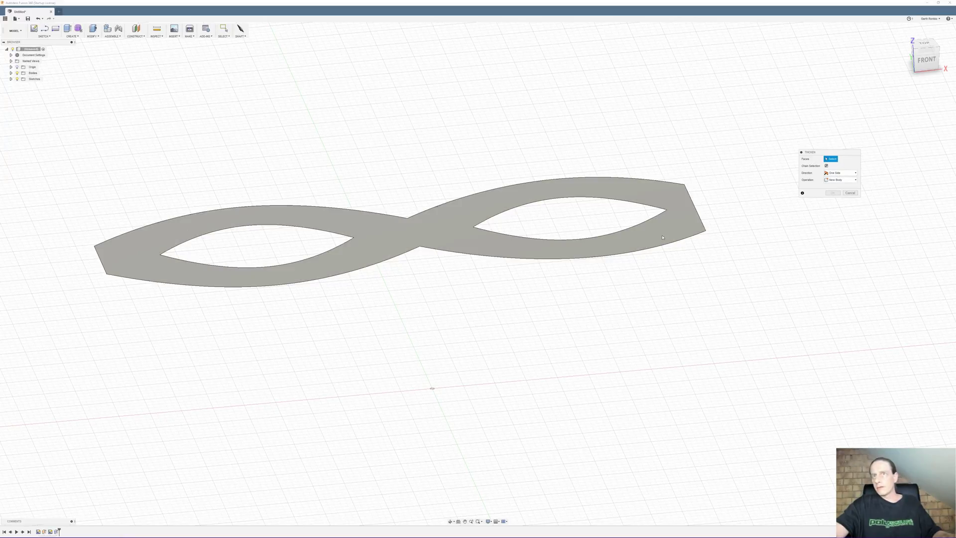
click(690, 227)
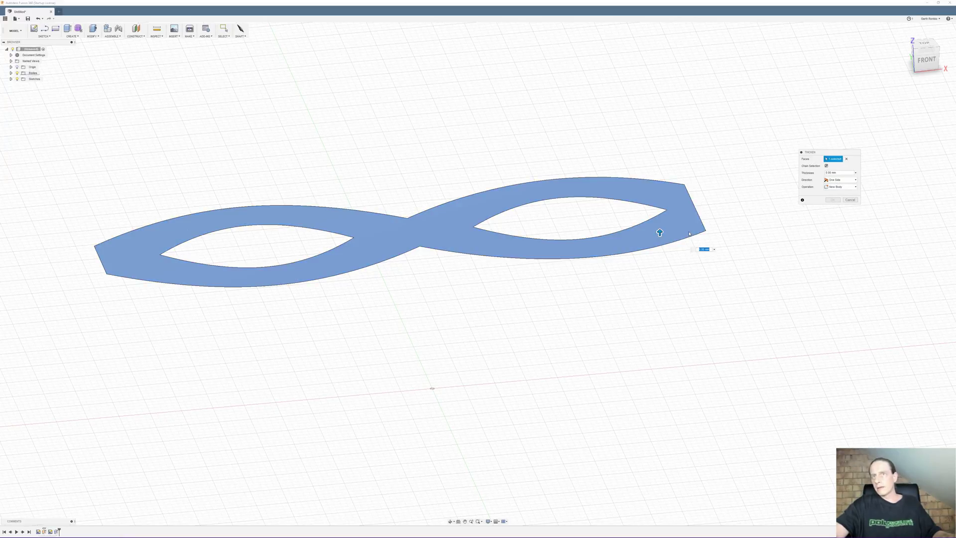
drag(659, 232, 660, 209)
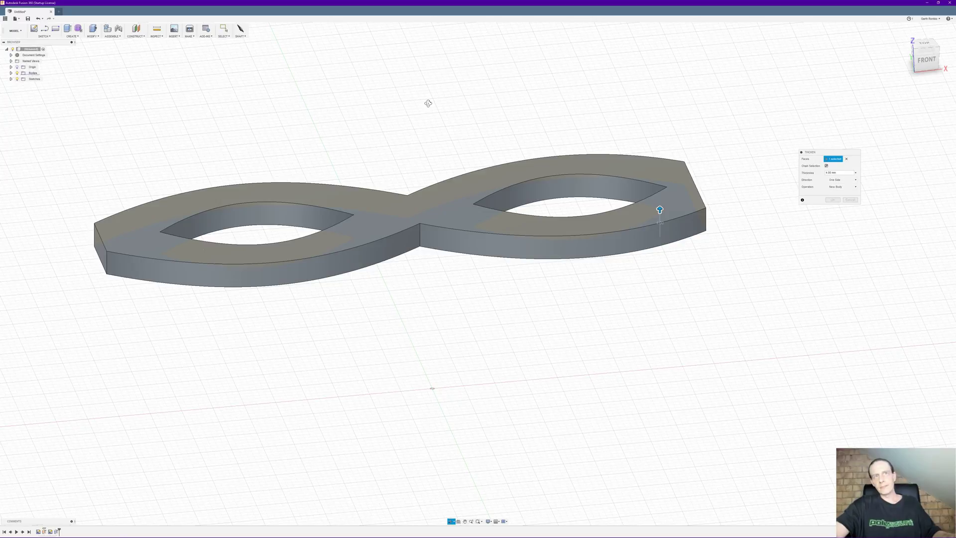
shift+middle_drag(426, 103, 424, 92)
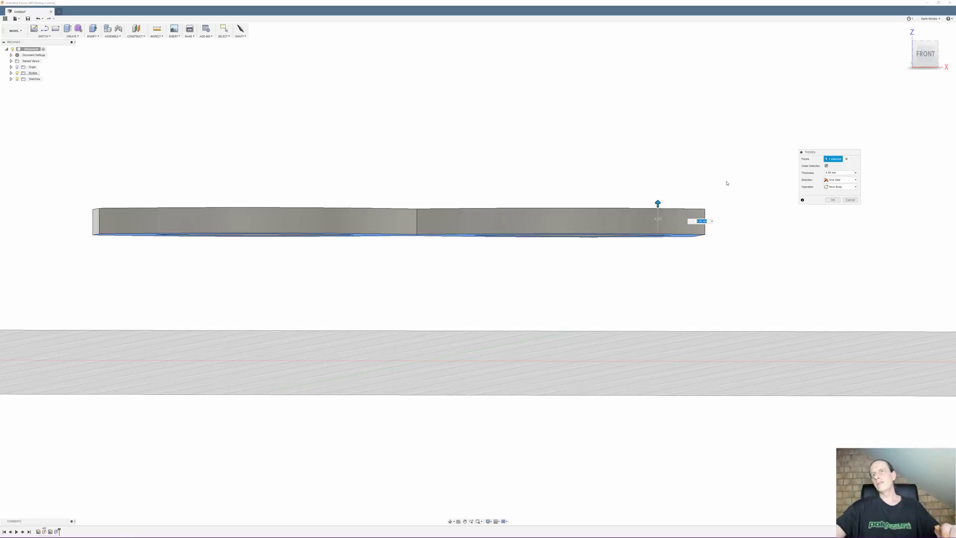
- Preview the Symmetric thickening direction, return it to One Side, and complete the Thicken
click(856, 180)
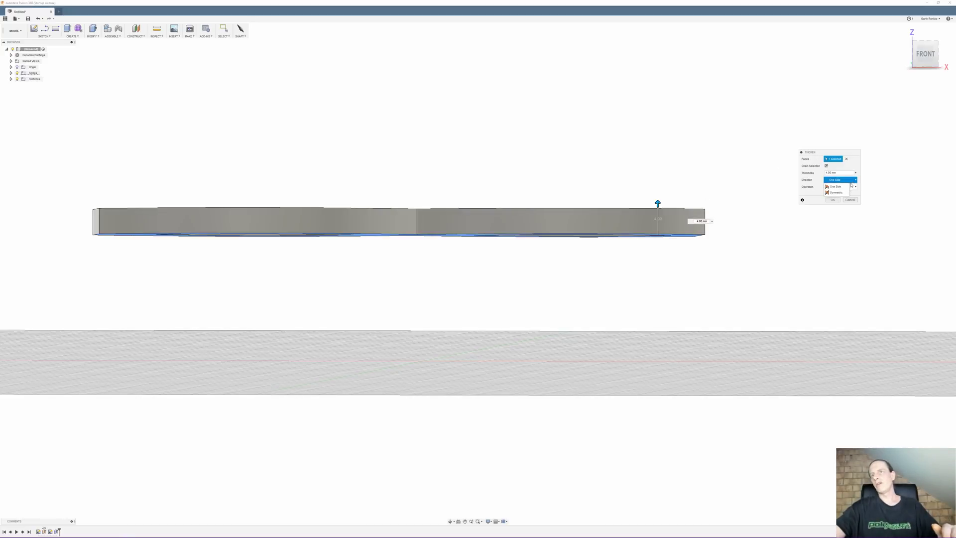
click(846, 192)
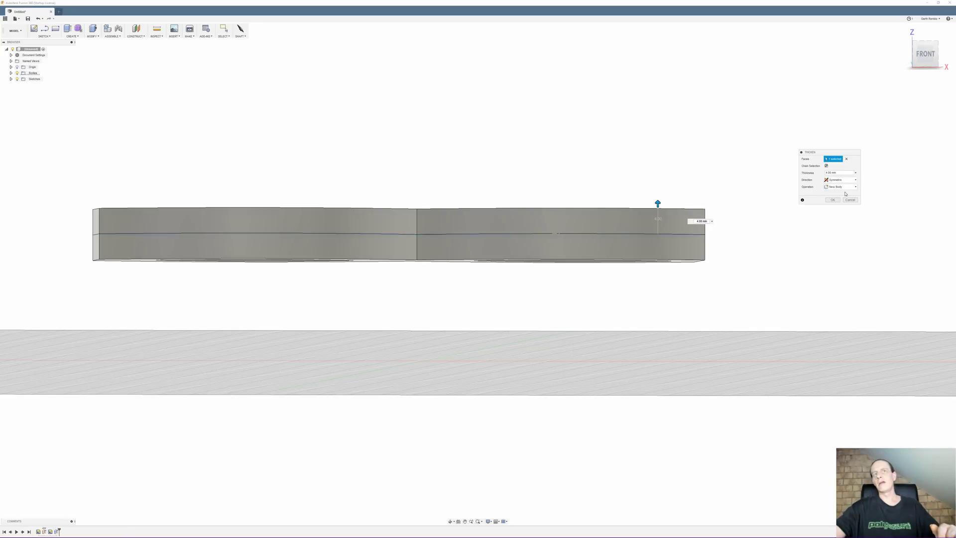
click(842, 181)
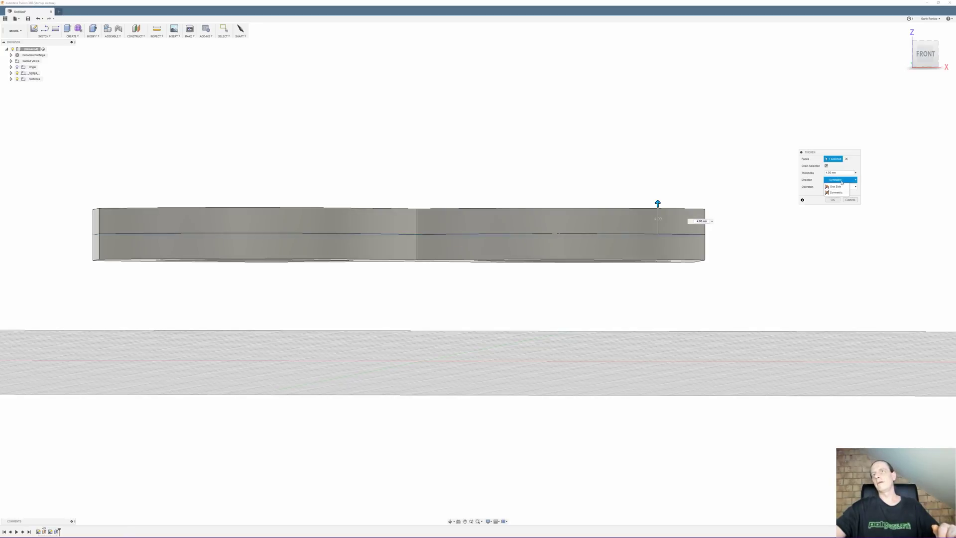
click(839, 187)
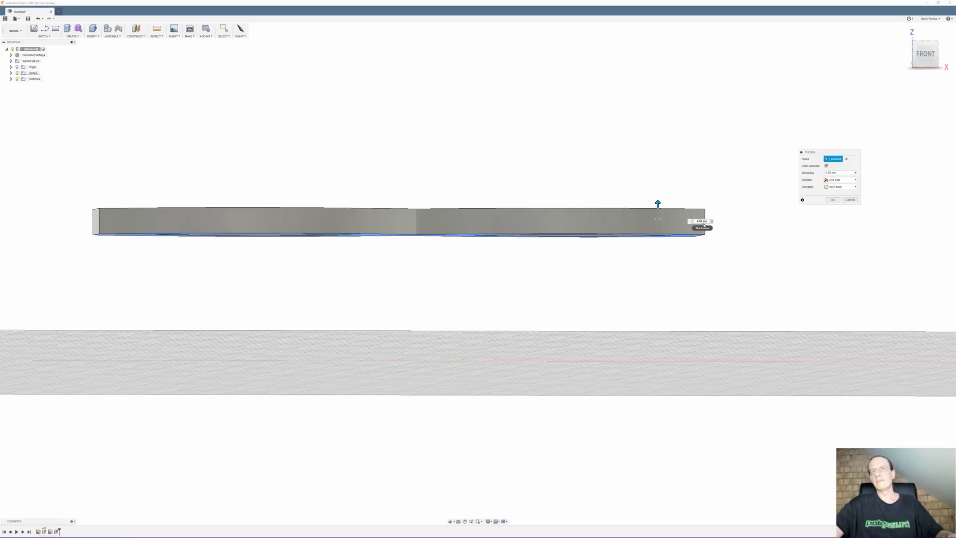
click(833, 200)
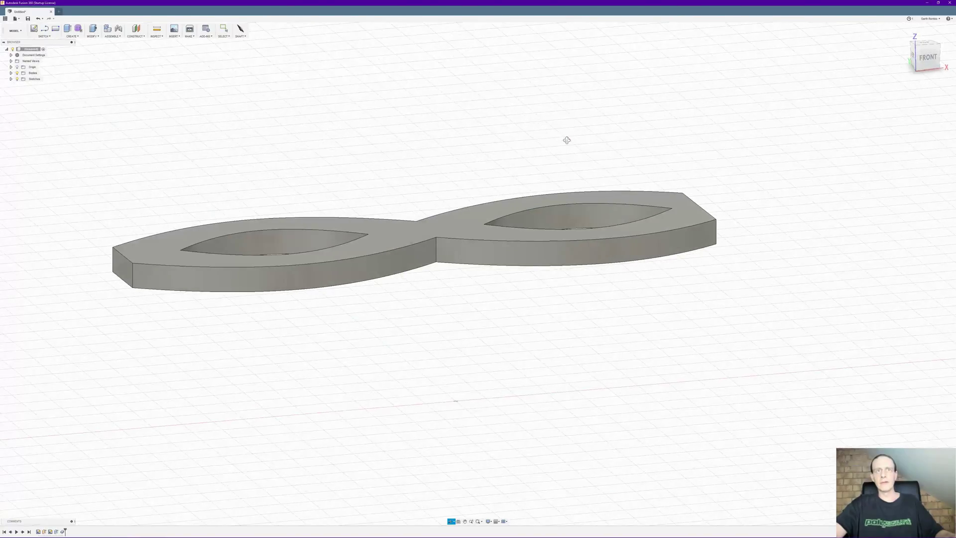
- Show the surface's original spline sketch and raise its middle, left and right fit points to reshape the thickened body
mouse_move(488, 180)
shift+middle_down()
mouse_move(502, 358)
mouse_move(471, 398)
mouse_move(437, 400)
mouse_move(483, 164)
shift+middle_up()
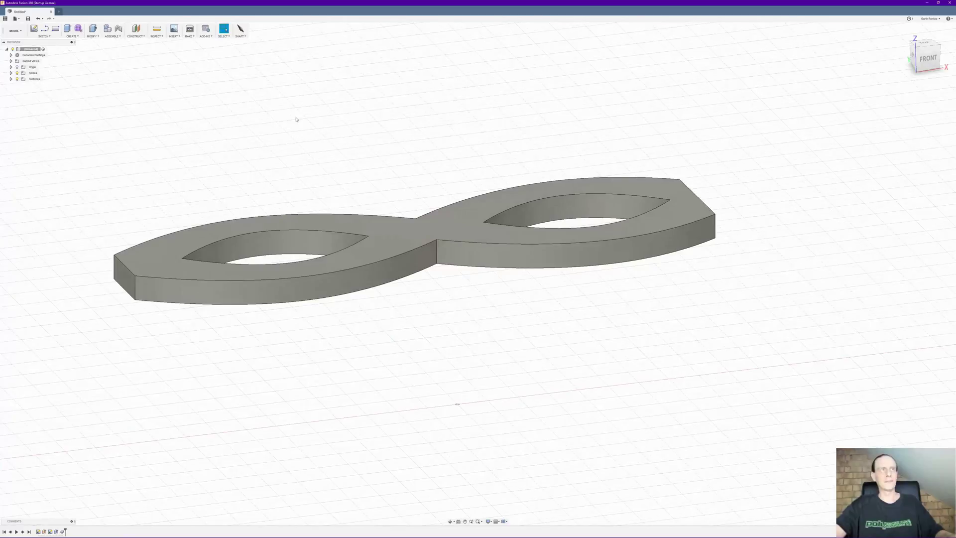
click(11, 78)
click(21, 85)
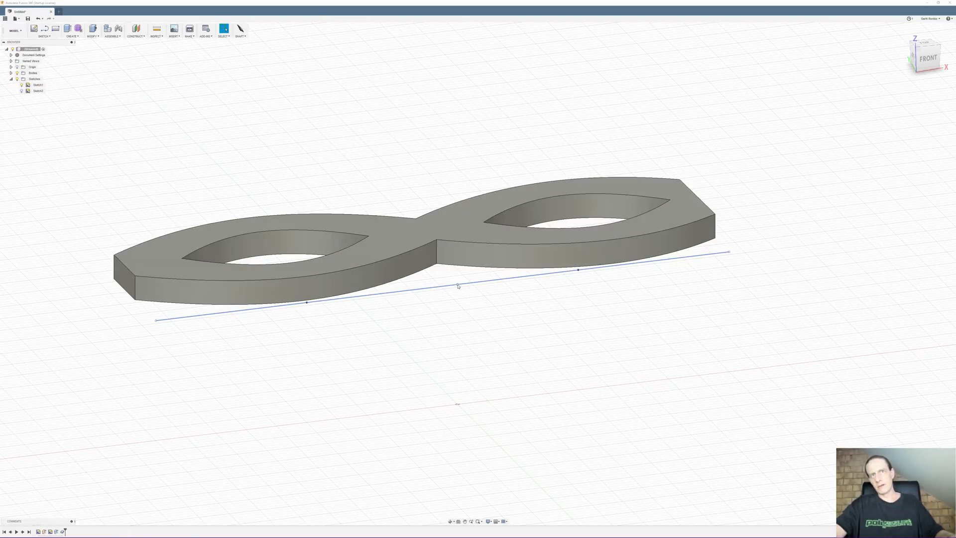
drag(458, 285, 450, 249)
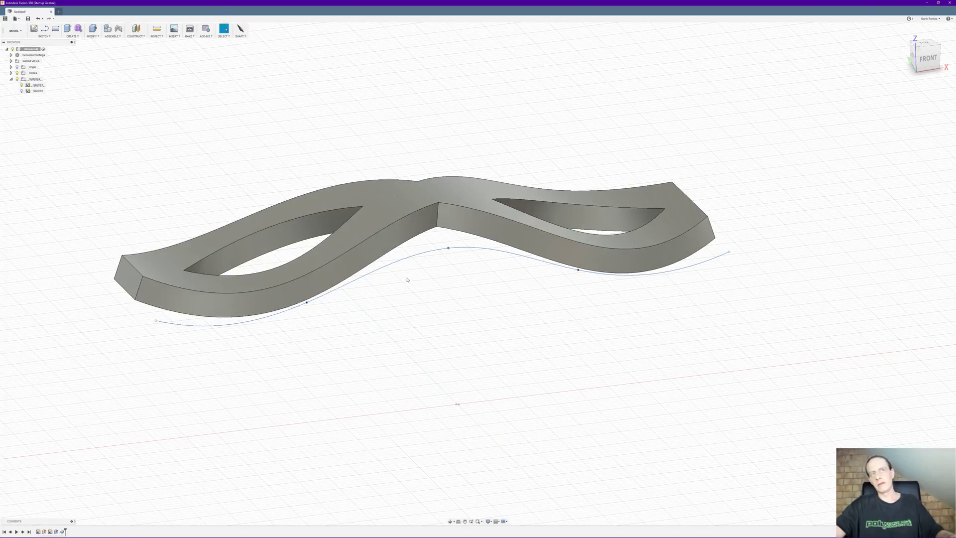
drag(307, 302, 301, 285)
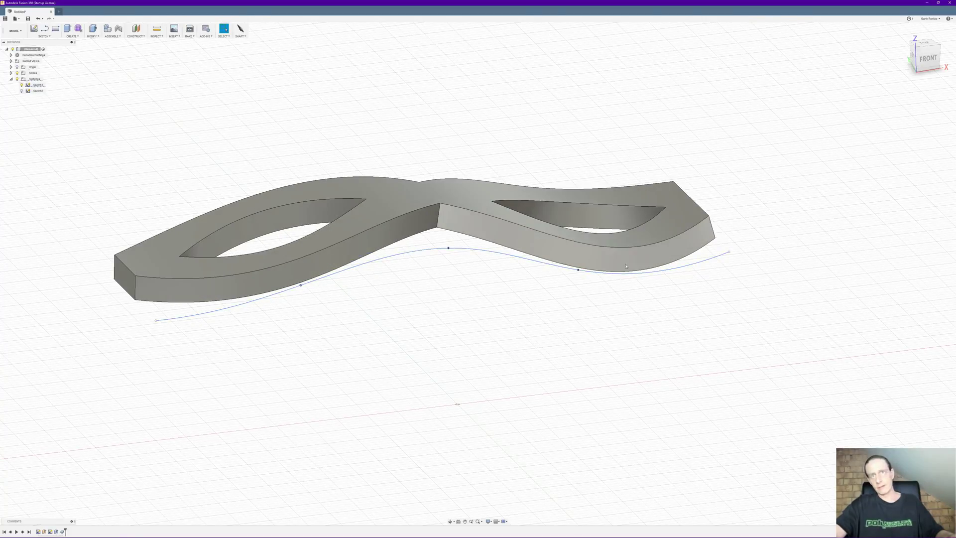
drag(579, 270, 567, 197)
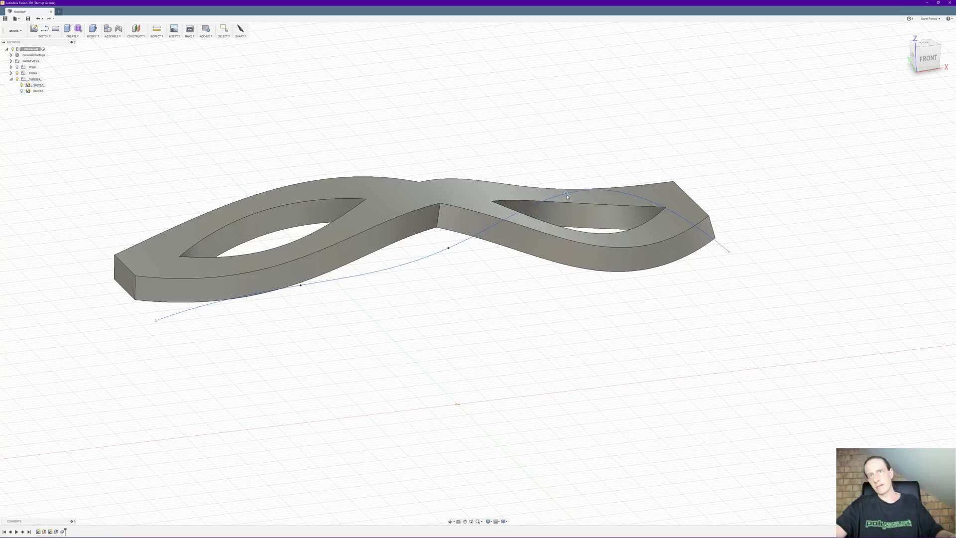
- Lower the spline's middle fit point and raise its left fit point to bend the body into a two-humped wave
mouse_move(623, 230)
shift+middle_down()
mouse_move(603, 282)
mouse_move(614, 248)
mouse_move(596, 271)
mouse_move(617, 254)
mouse_move(607, 237)
mouse_move(607, 264)
mouse_move(628, 189)
shift+middle_up()
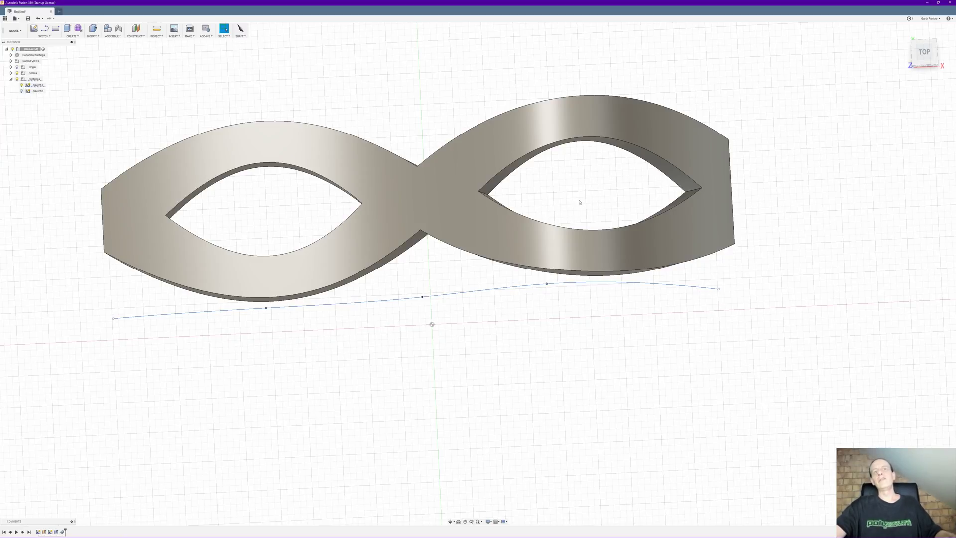
shift+middle_drag(579, 202, 579, 170)
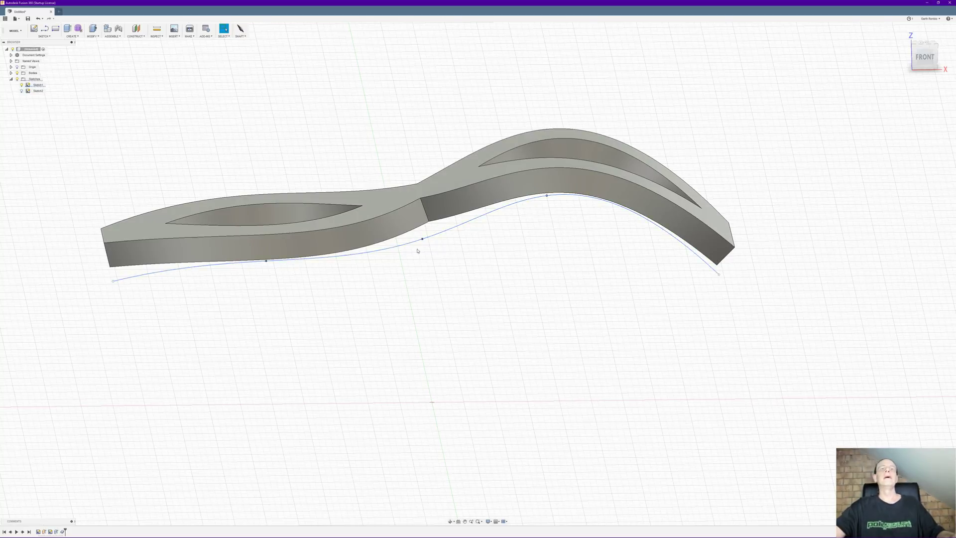
drag(422, 239, 440, 255)
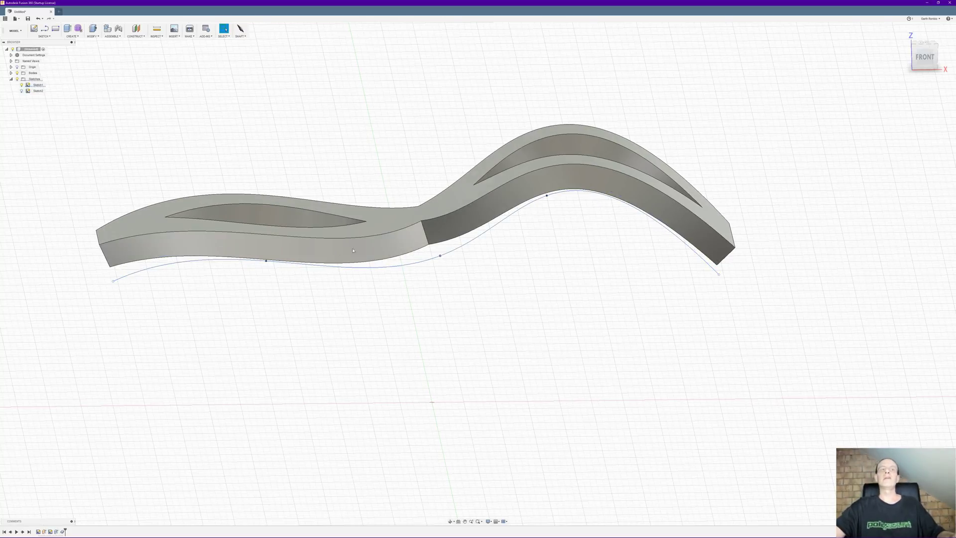
drag(266, 261, 269, 222)
mouse_move(422, 109)
shift+middle_down()
mouse_move(436, 122)
mouse_move(420, 139)
mouse_move(397, 134)
mouse_move(429, 107)
mouse_move(428, 124)
mouse_move(420, 111)
shift+middle_up()
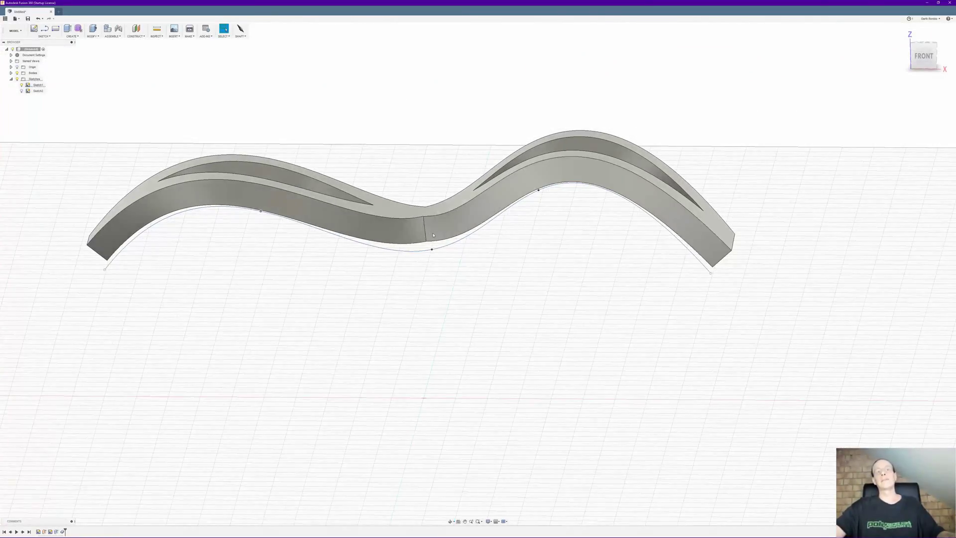
- Raise the spline's middle and right fit points and its right endpoint, and pull the left endpoint inward and down below the body
drag(432, 249, 410, 144)
drag(540, 191, 532, 114)
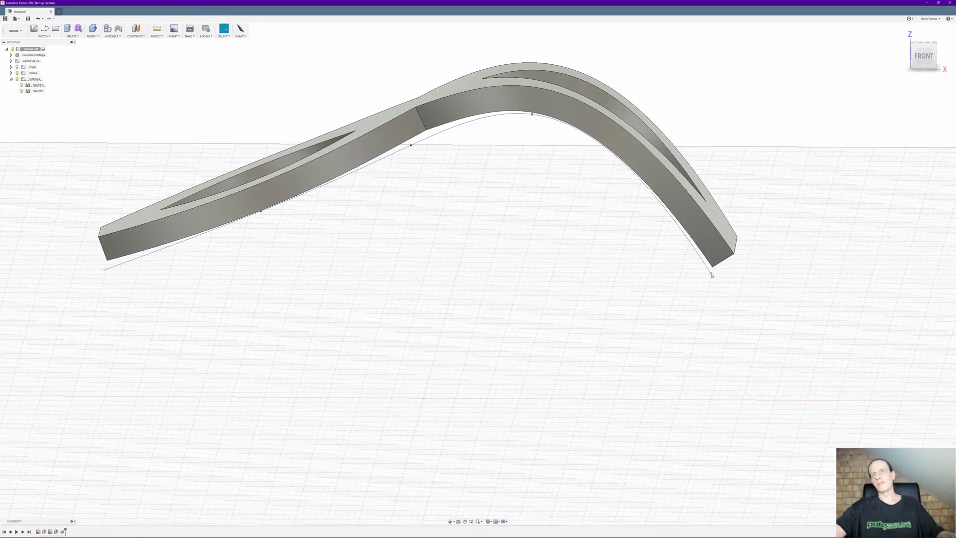
drag(711, 274, 691, 109)
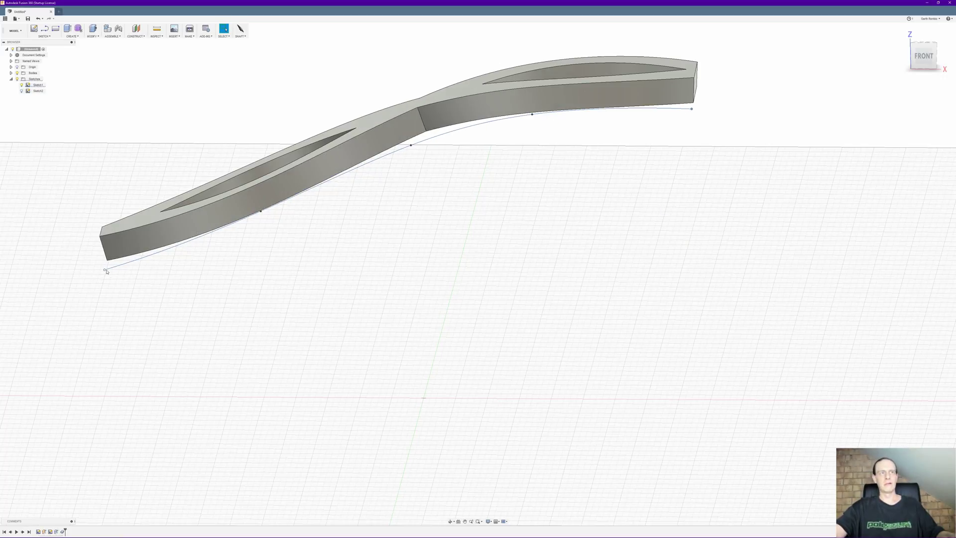
drag(106, 270, 251, 358)
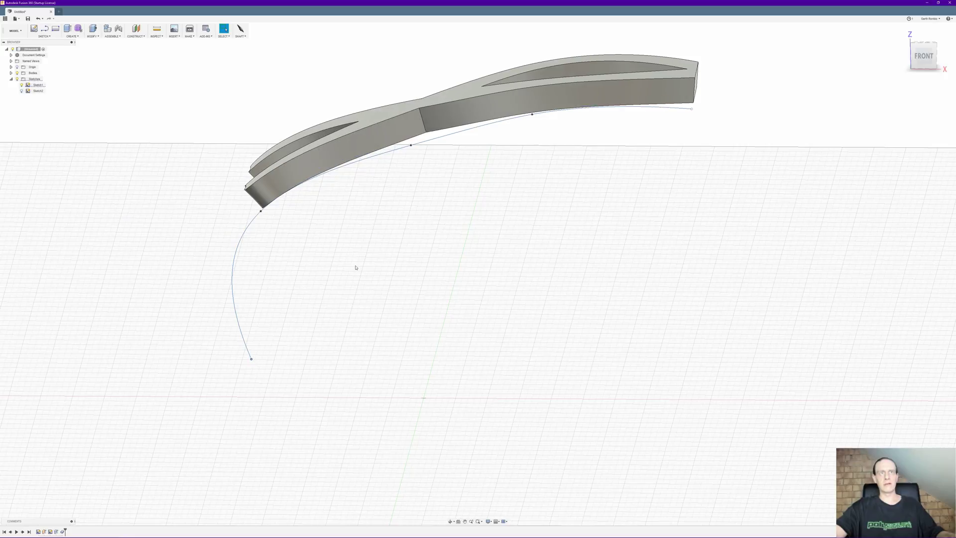
- Shift the spline's left fit point inward toward the middle and pull its left endpoint slightly outward
shift+middle_drag(384, 290, 366, 283)
drag(363, 278, 399, 277)
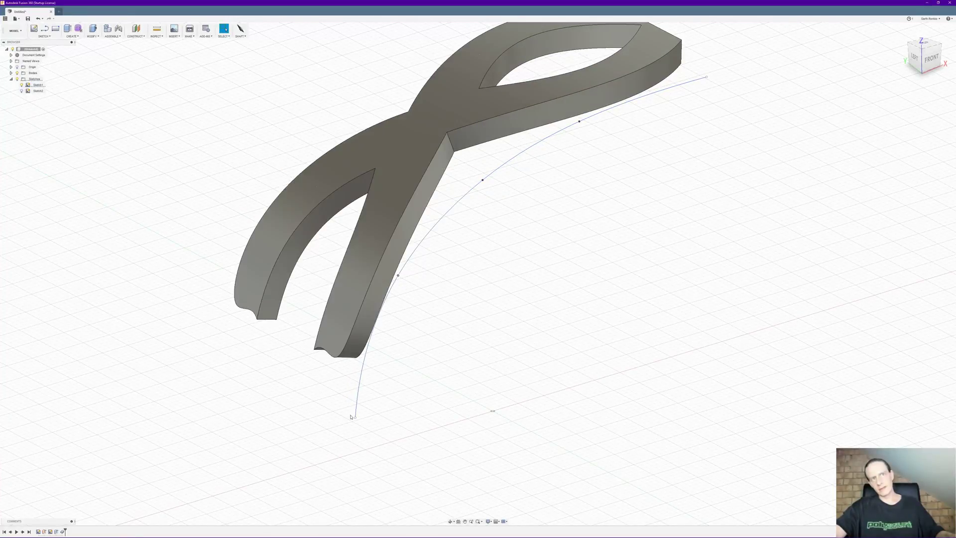
drag(356, 419, 328, 409)
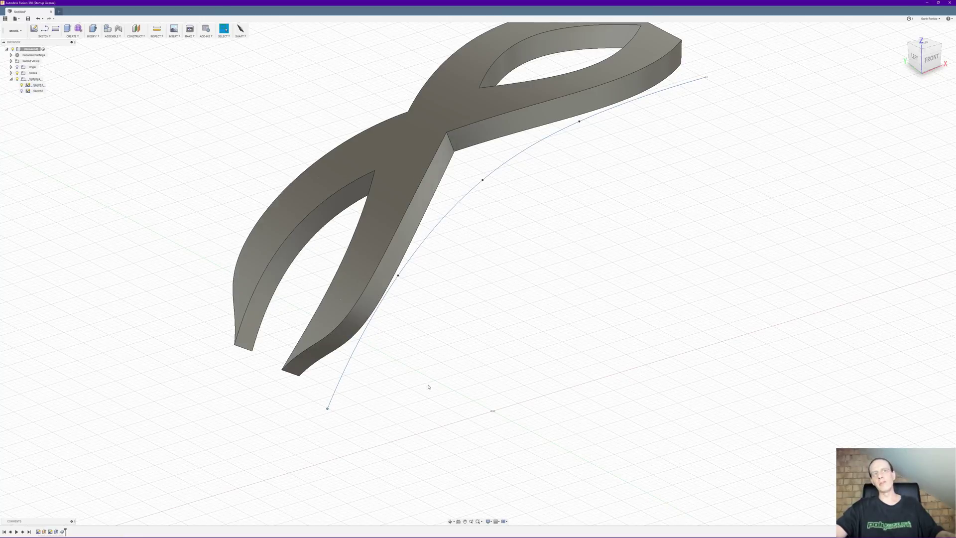
- Try several positions for the spline's left endpoint around the outline's edge, ending well outside the left eye opening
mouse_move(427, 383)
shift+middle_down()
mouse_move(409, 393)
mouse_move(416, 378)
shift+middle_up()
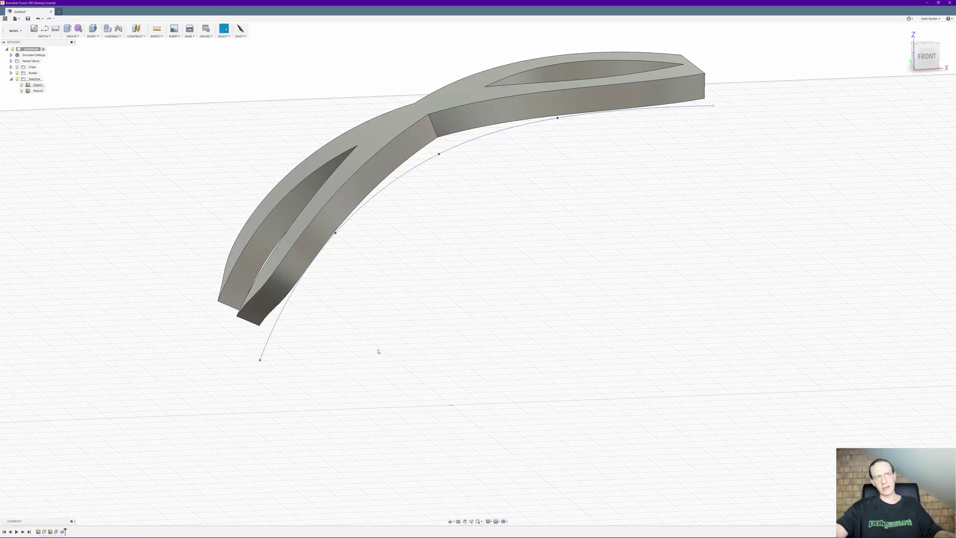
shift+middle_drag(380, 348, 282, 393)
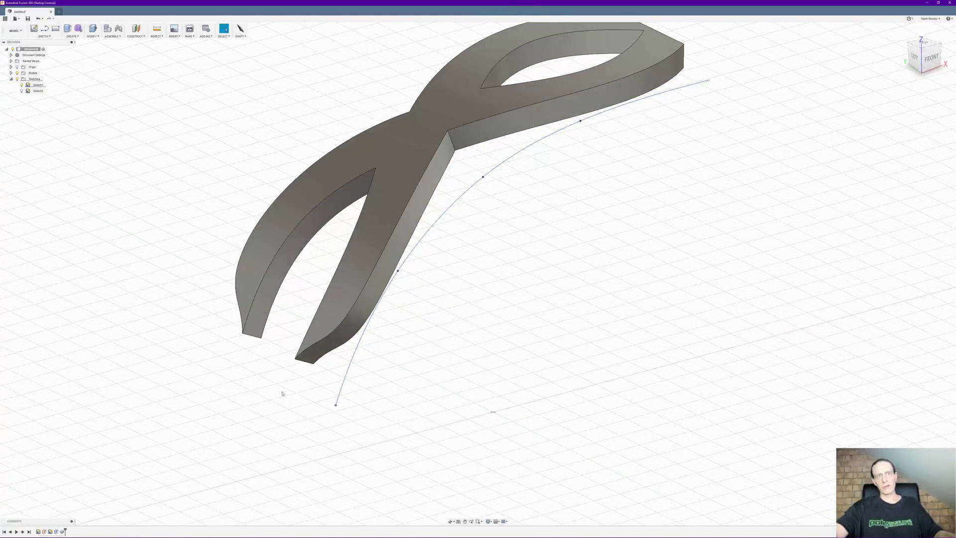
drag(336, 405, 287, 427)
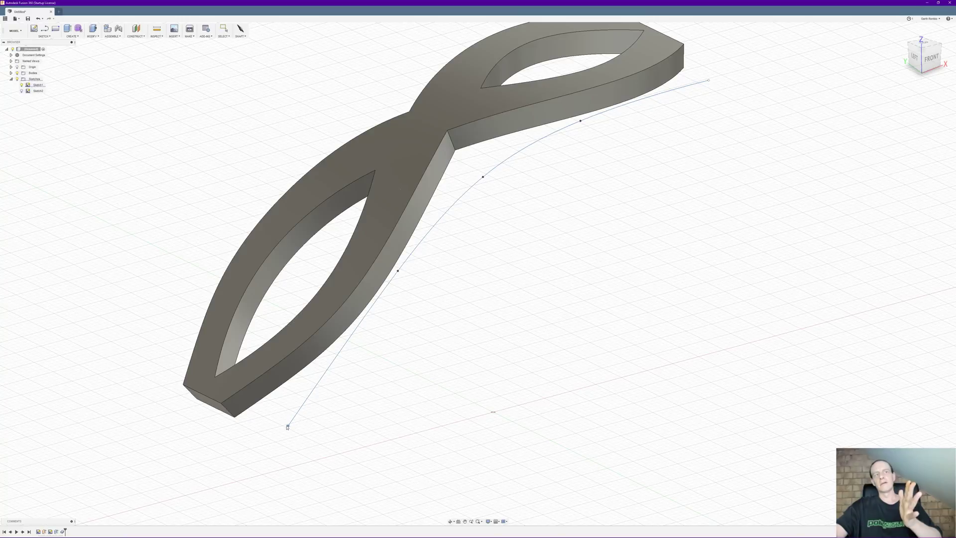
drag(287, 427, 293, 420)
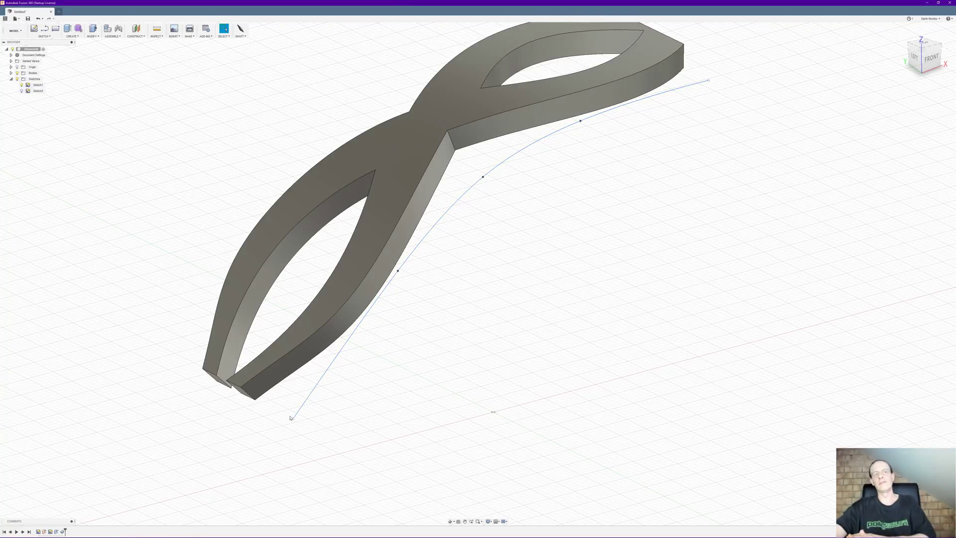
drag(293, 419, 208, 437)
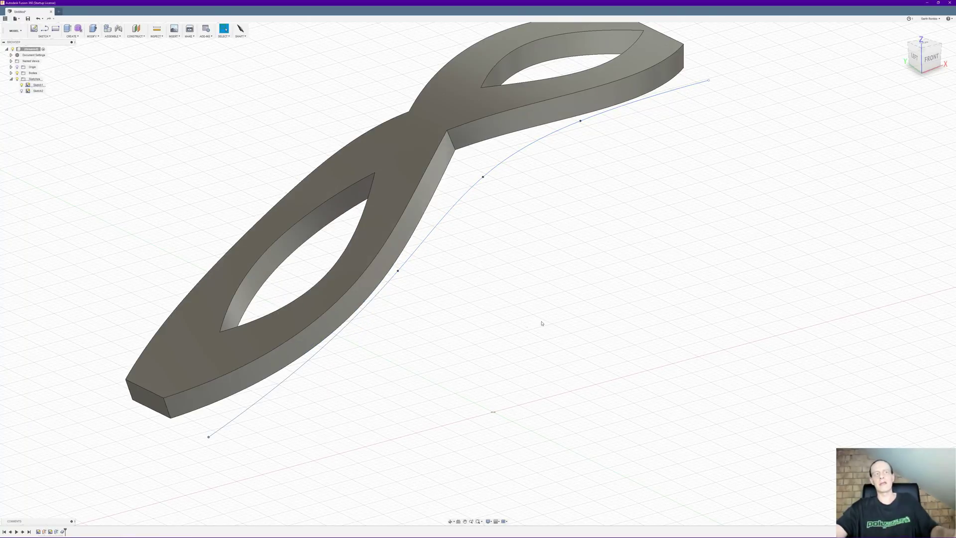
- From the front, pull the spline's left endpoint far down, and raise it partway back to a gentler slope
key(ctrl+1)
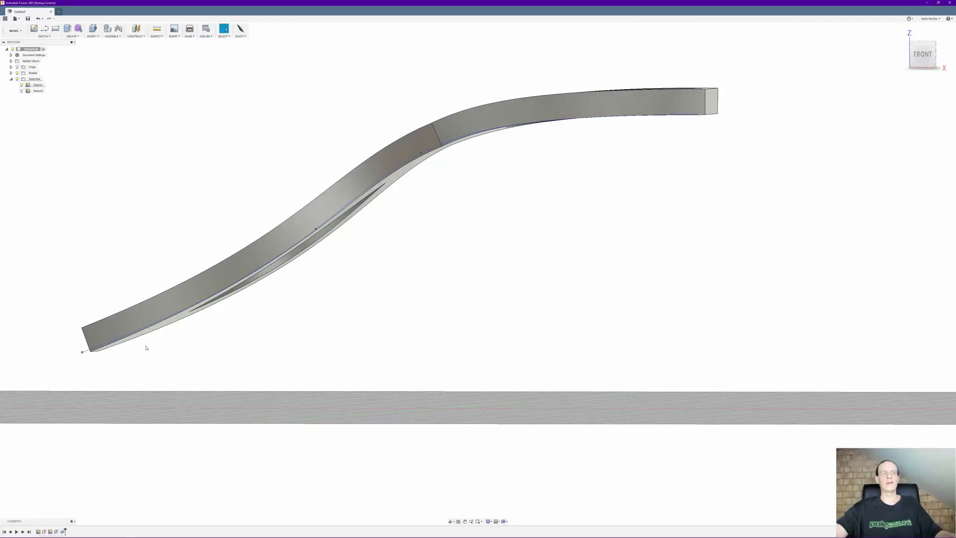
drag(82, 352, 124, 511)
shift+middle_drag(325, 406, 396, 317)
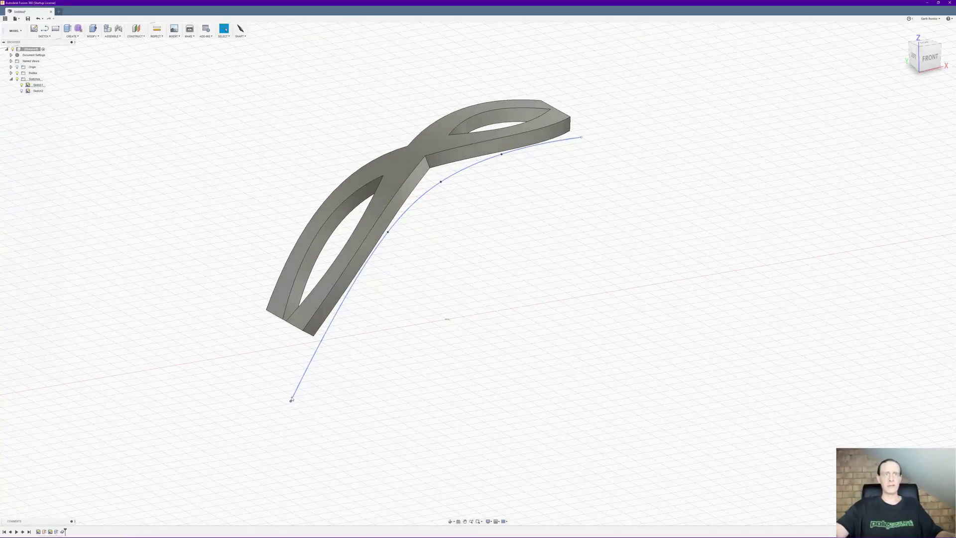
drag(290, 401, 291, 338)
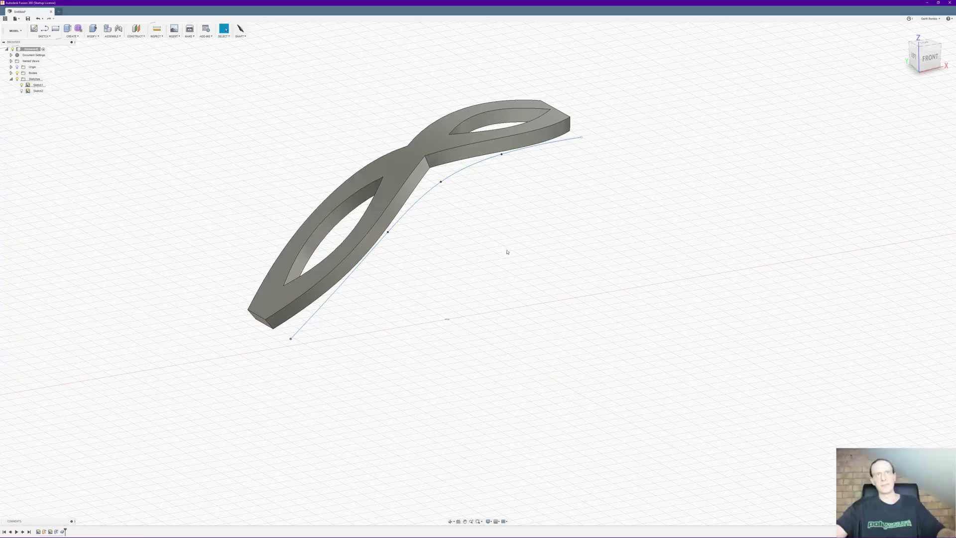
shift+middle_drag(515, 276, 491, 264)
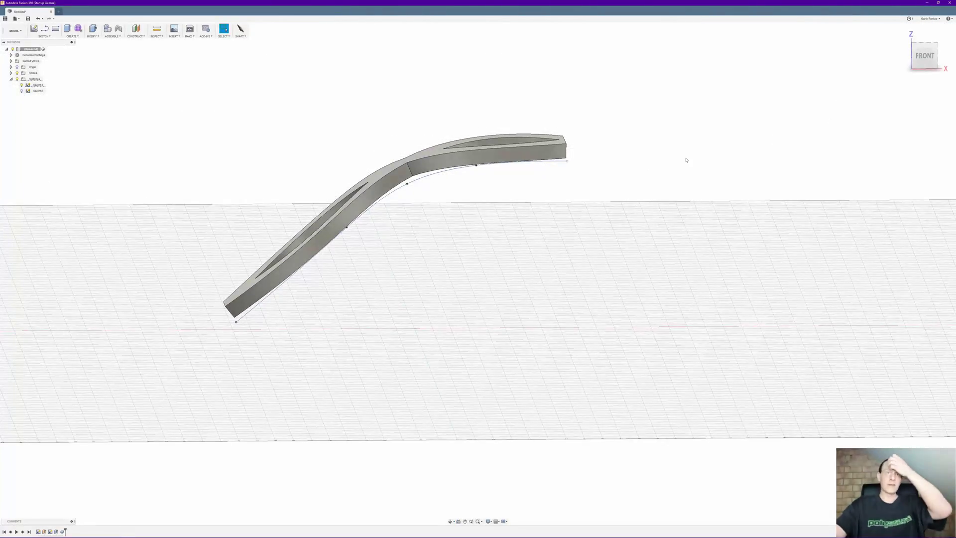
click(417, 179)
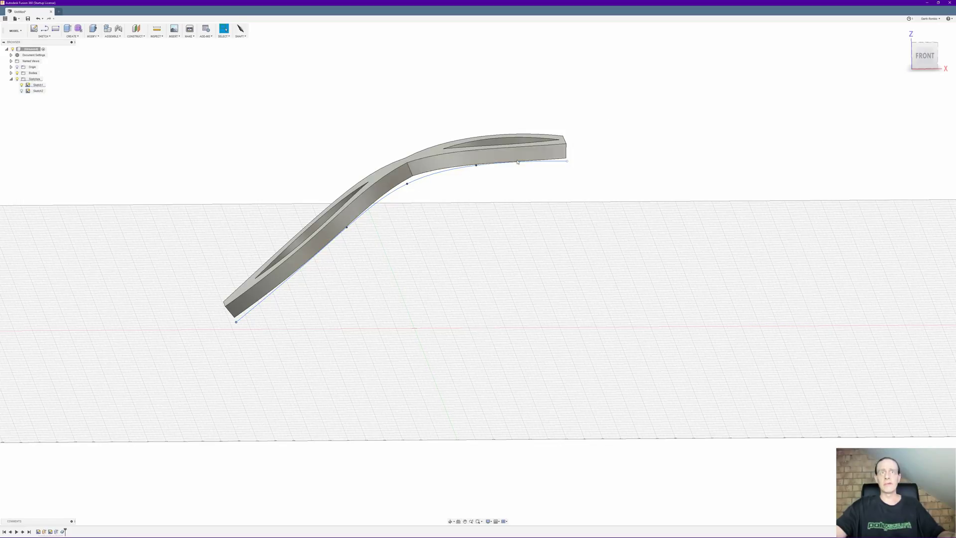
- Switch to Twitter in the browser and view the 3D-printed community build photos in the open tweets
key(alt+Tab)
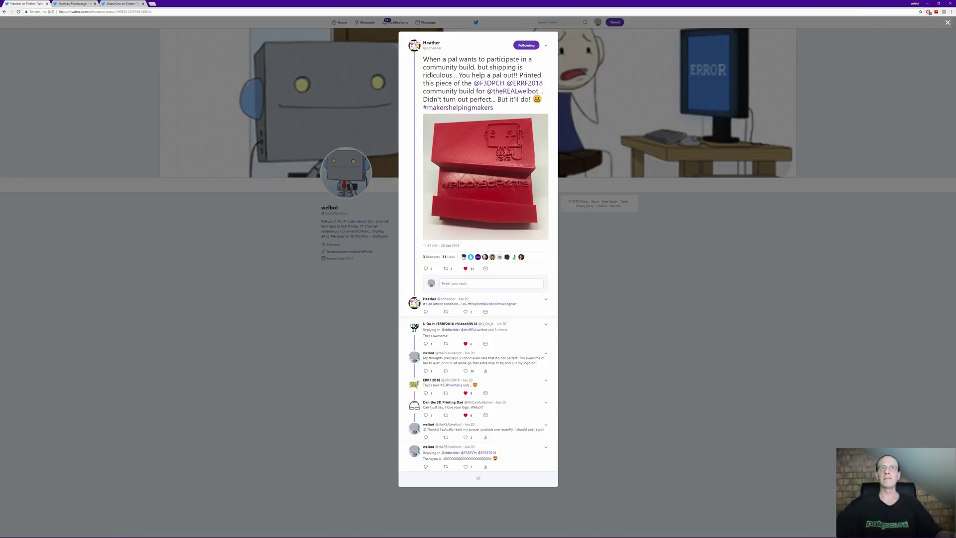
click(467, 156)
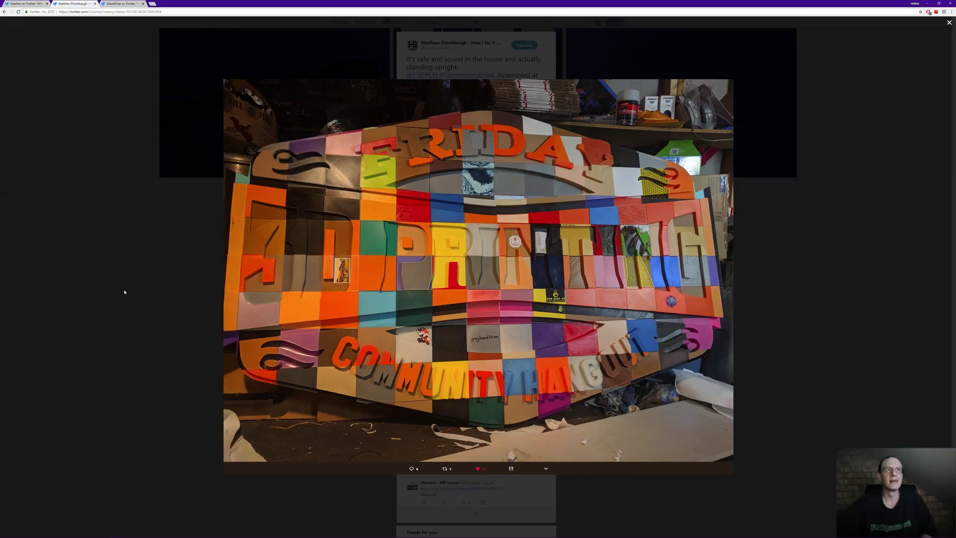
- Open the Welbot figure tweet, view all four of its photos full size, and return to the first photo
click(123, 4)
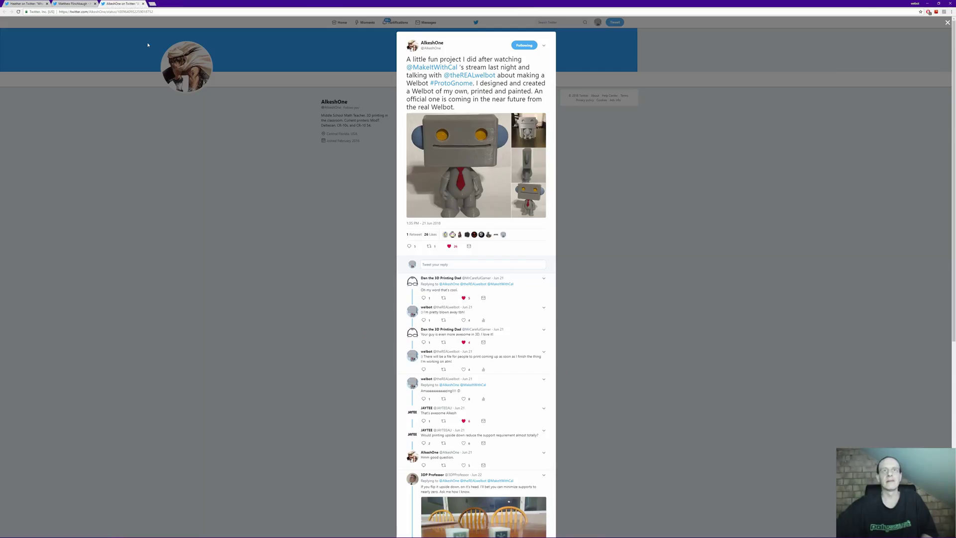
click(474, 173)
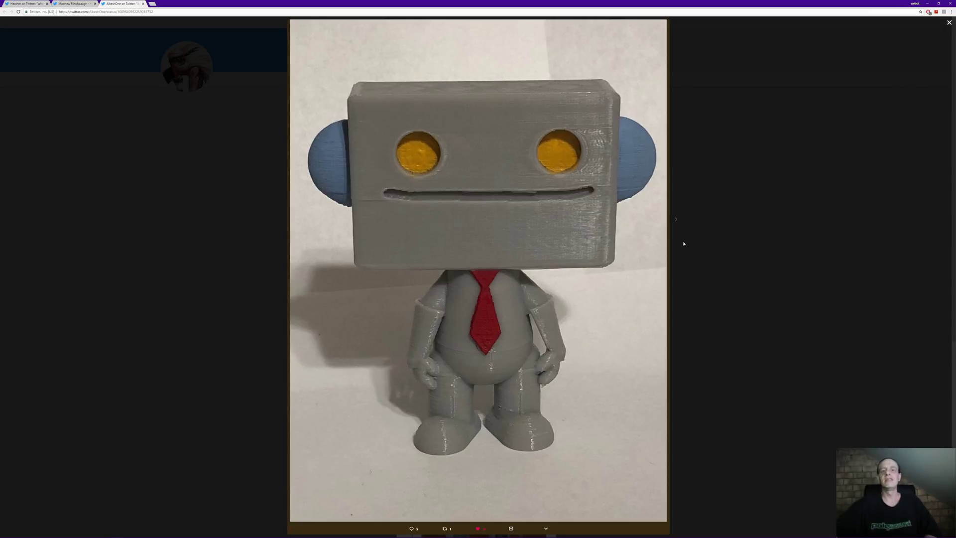
mouse_move(678, 240)
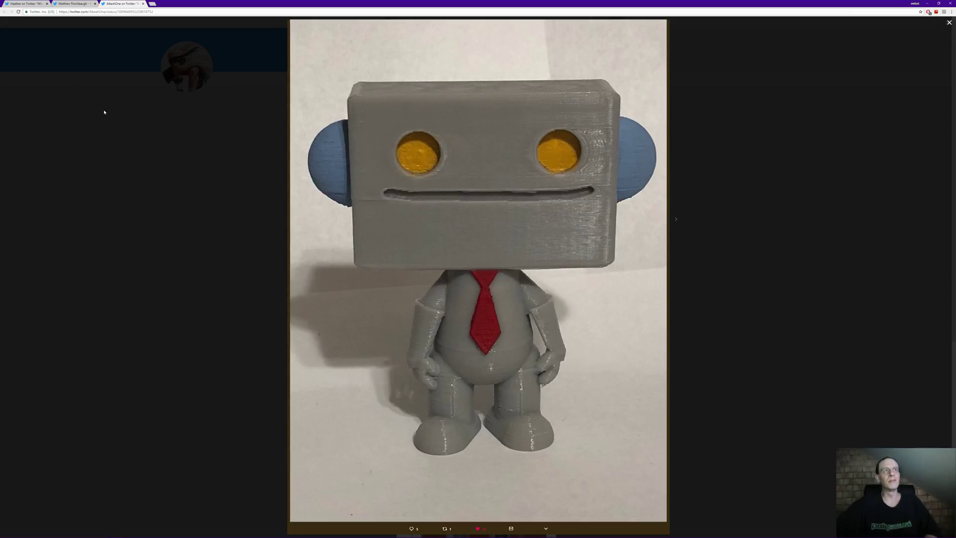
click(673, 223)
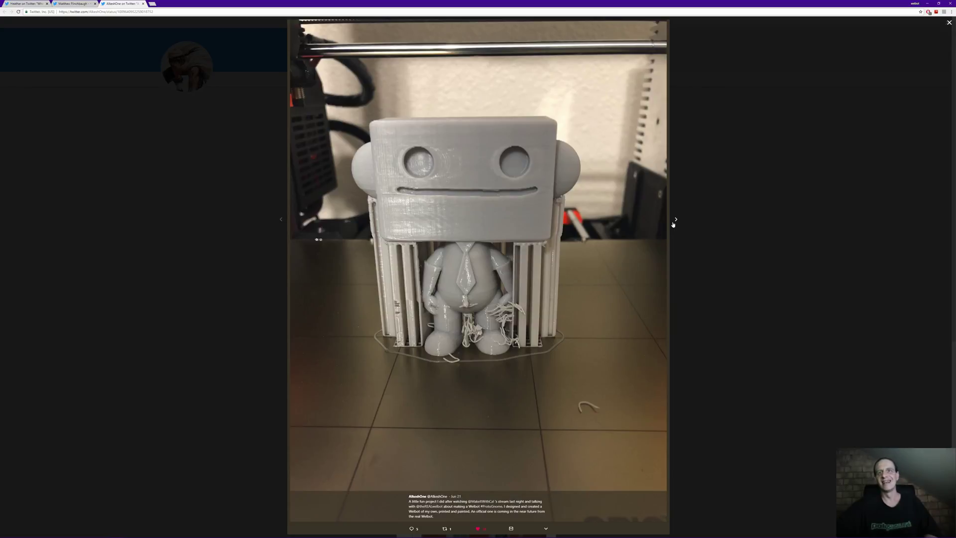
click(674, 222)
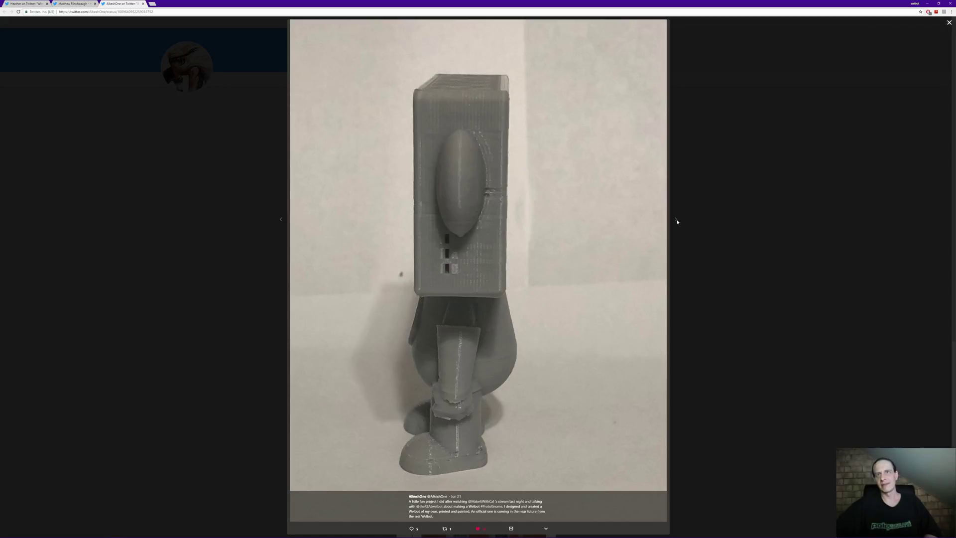
click(676, 220)
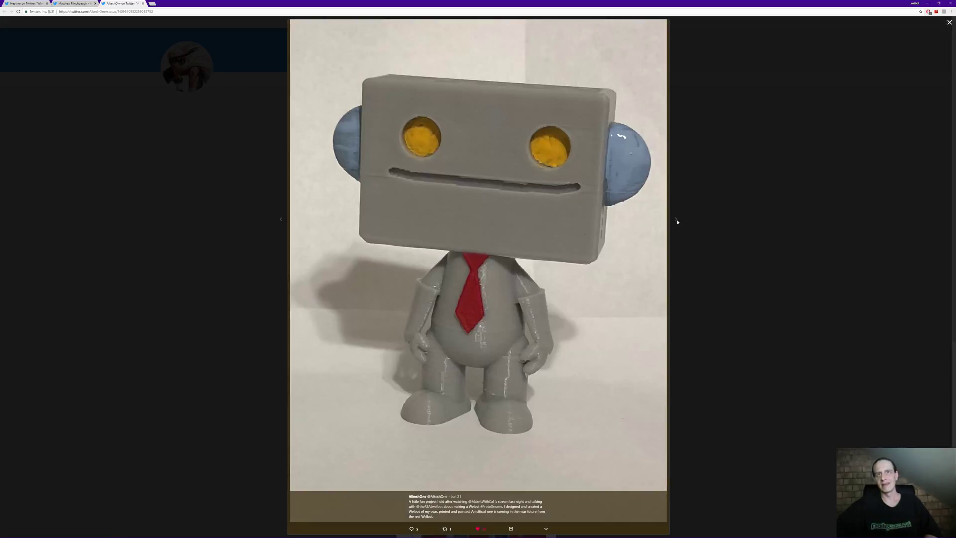
click(281, 220)
click(280, 220)
click(281, 221)
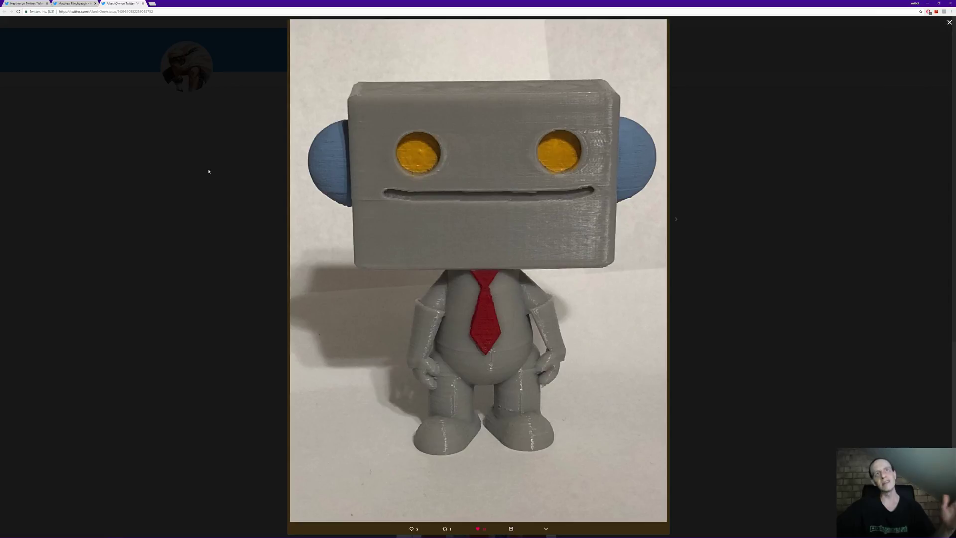
mouse_move(279, 221)
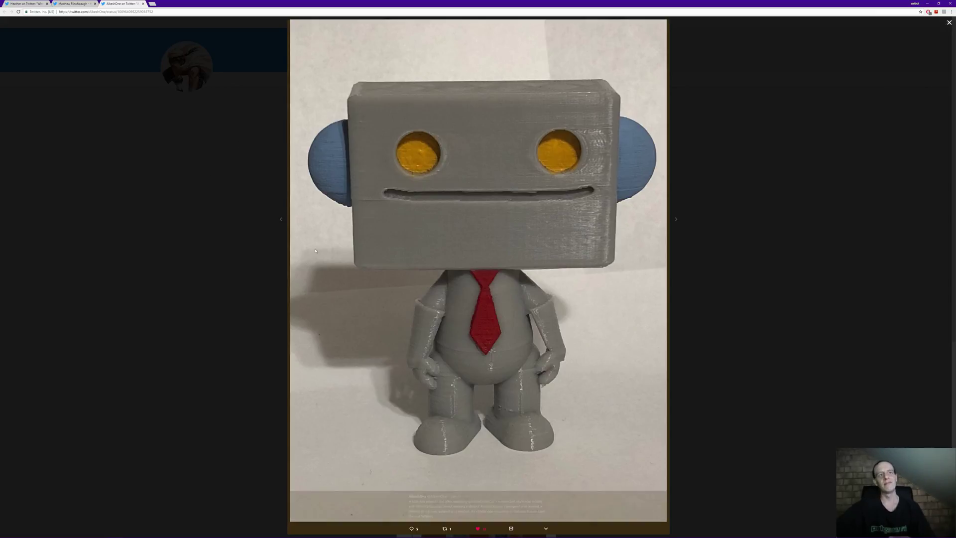